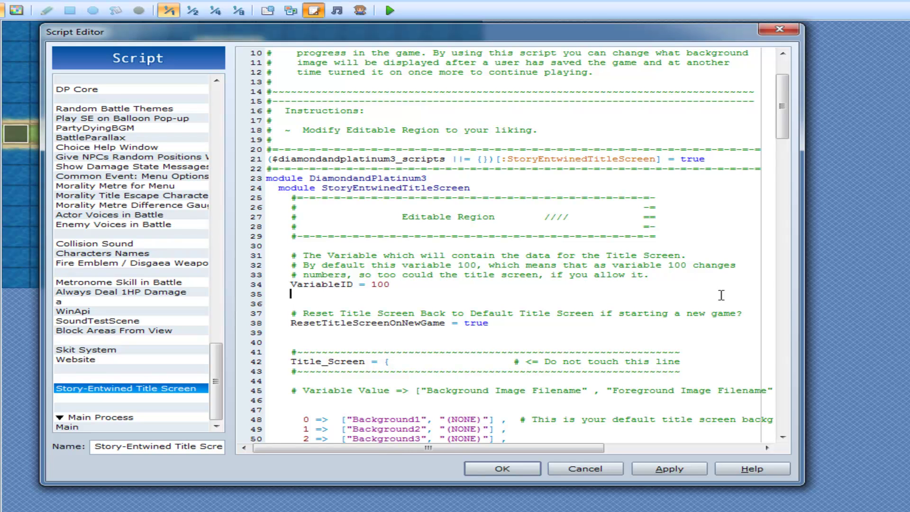
- Highlight the VariableID value 100 in the Title_Screen script settings
left_click(400, 283)
left_click_drag(400, 283, 373, 283)
scroll(584, 321, "down", 2)
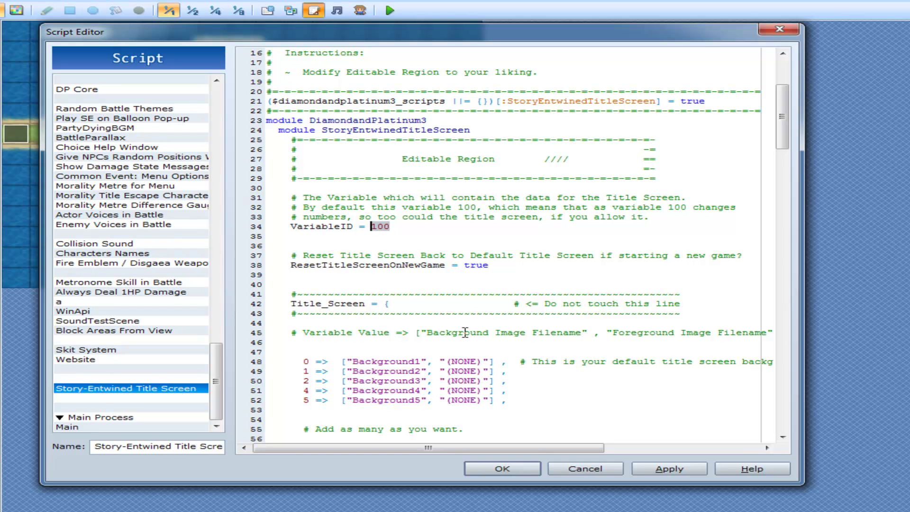
- Inspect entry 0 on line 48: Background1 paired with a (NONE) foreground
left_click_drag(304, 362, 575, 362)
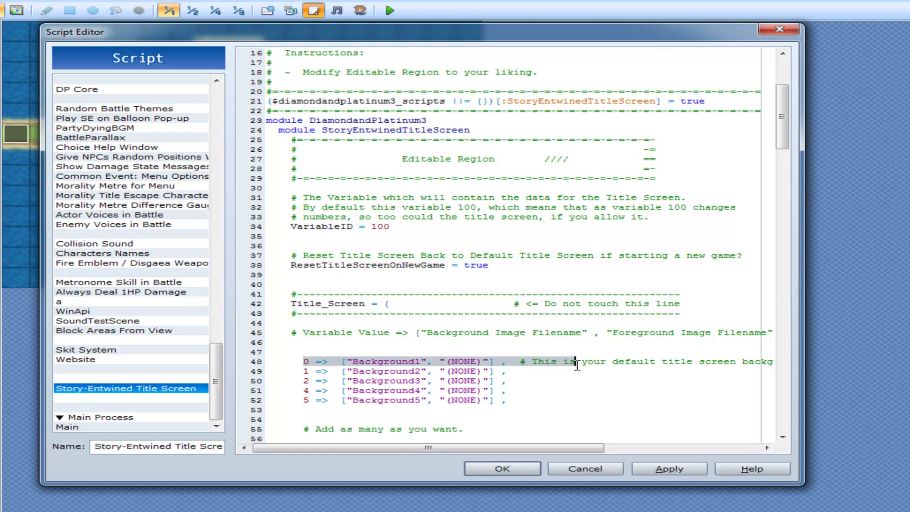
left_click(505, 361)
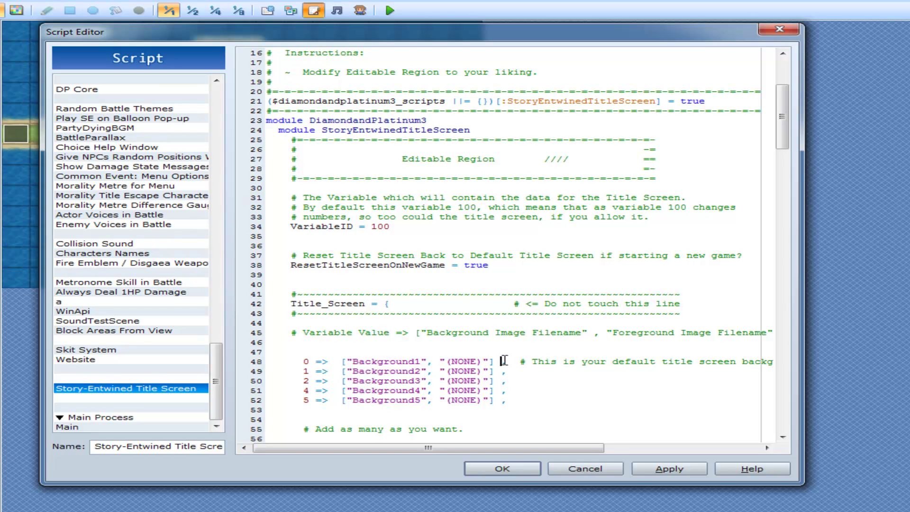
double_click(403, 361)
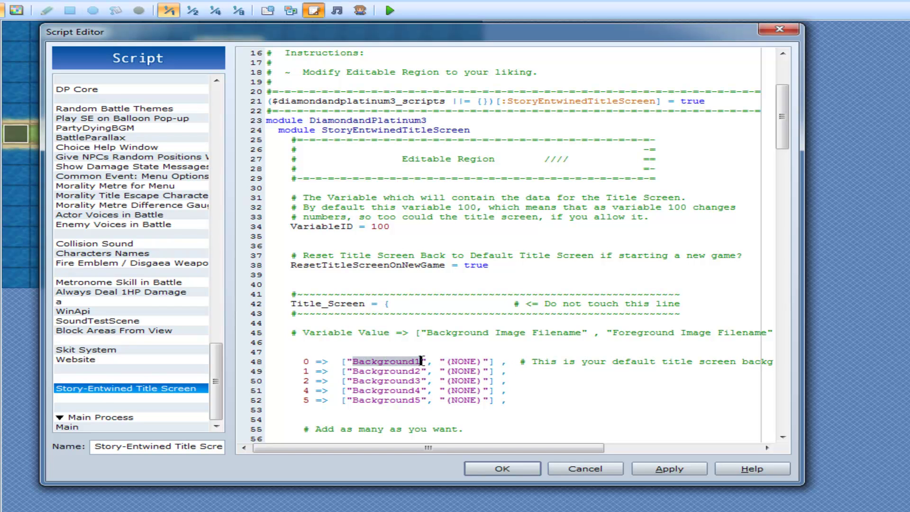
left_click_drag(484, 362, 447, 361)
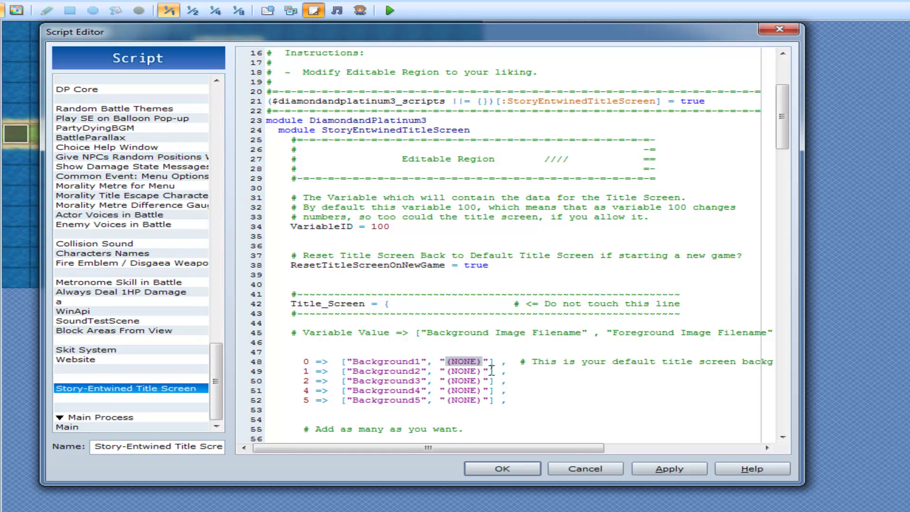
left_click(554, 375)
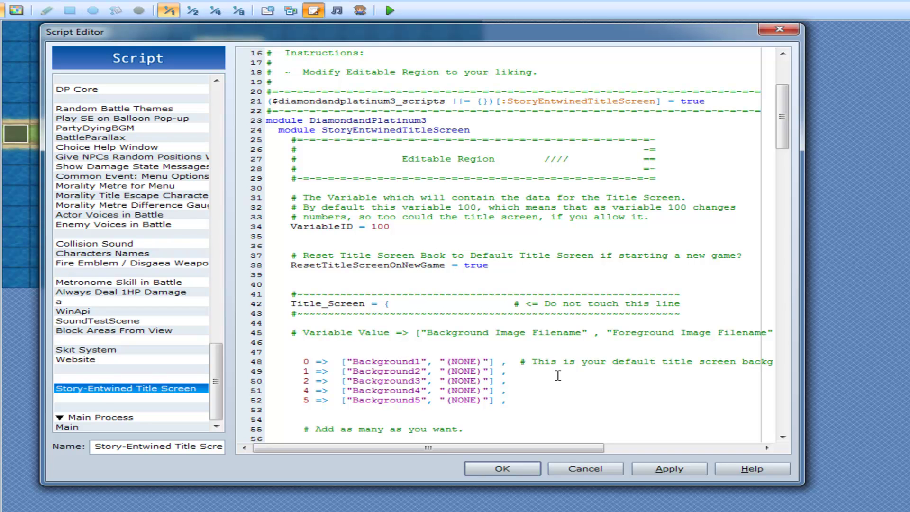
left_click_drag(446, 362, 482, 362)
left_click(517, 373)
left_click_drag(301, 361, 501, 362)
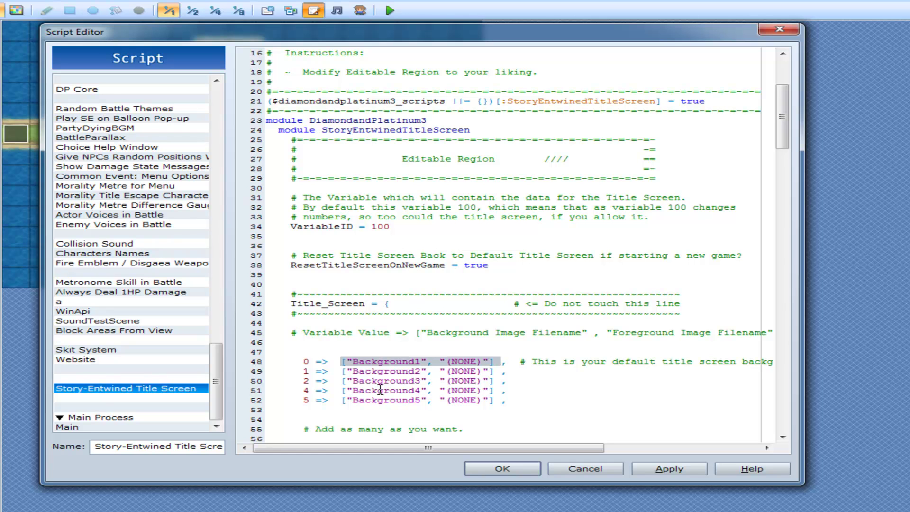
left_click(395, 361)
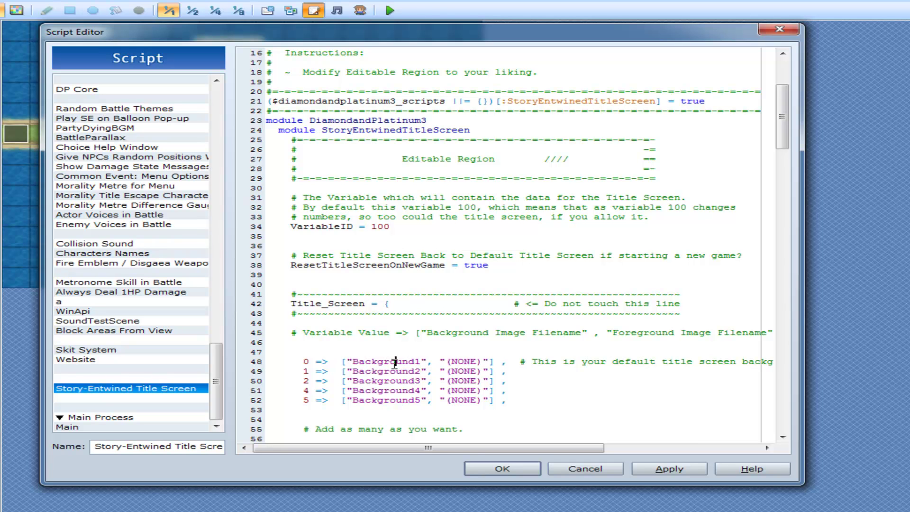
- Point out ResetTitleScreenOnNewGame set to true and the 0 => Background1 pair
double_click(414, 265)
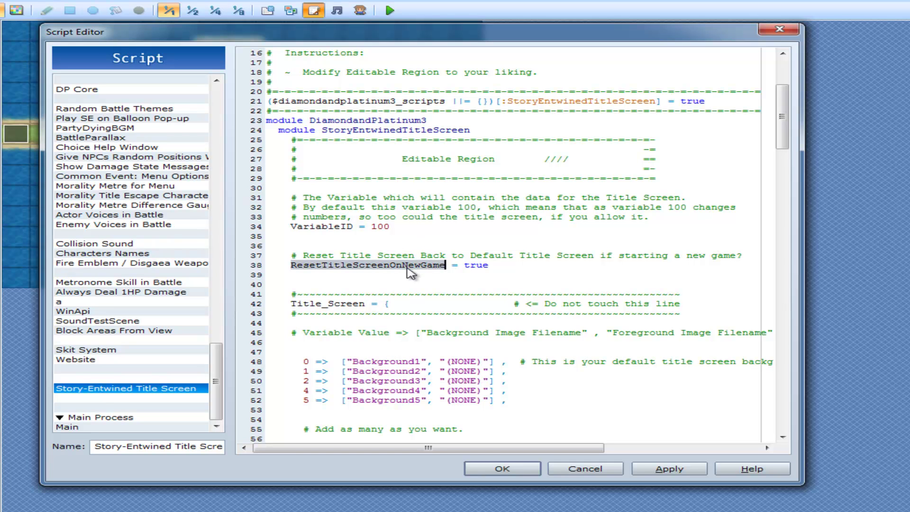
left_click(491, 265)
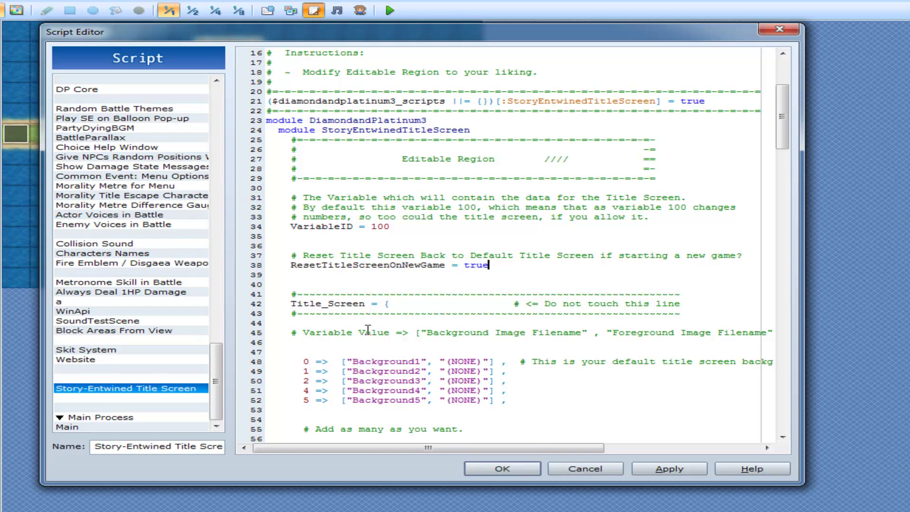
left_click_drag(302, 363, 330, 362)
left_click_drag(345, 362, 457, 359)
- Review entries 1–5 mapping to Background2 through Background5, then accept the script with OK
left_click_drag(303, 372, 333, 372)
left_click_drag(359, 372, 421, 370)
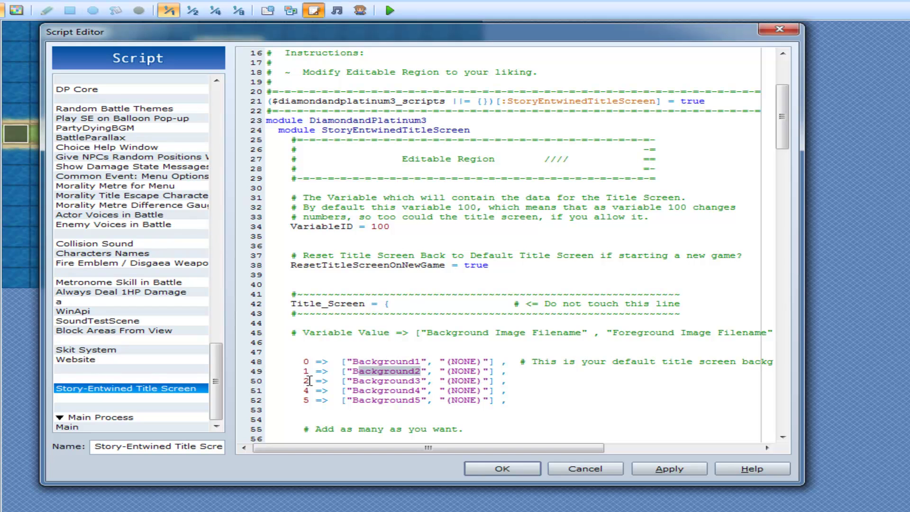
left_click_drag(302, 381, 322, 381)
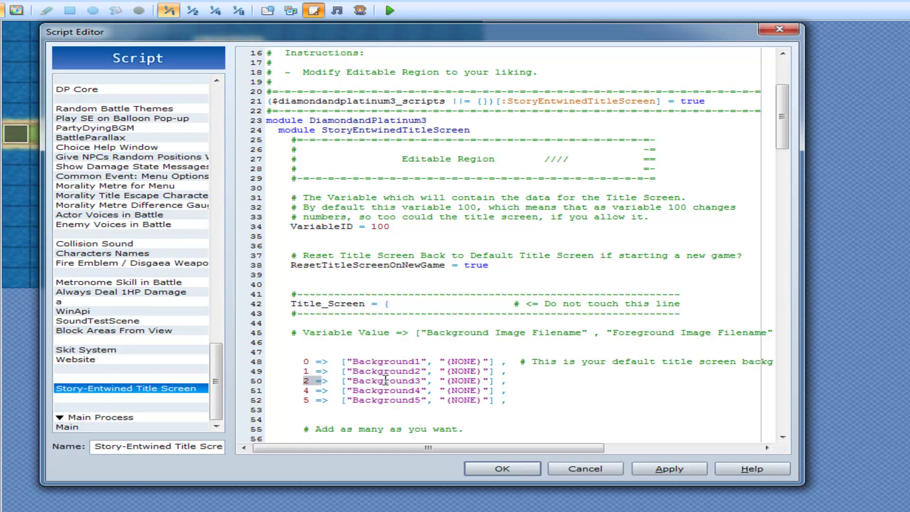
double_click(386, 381)
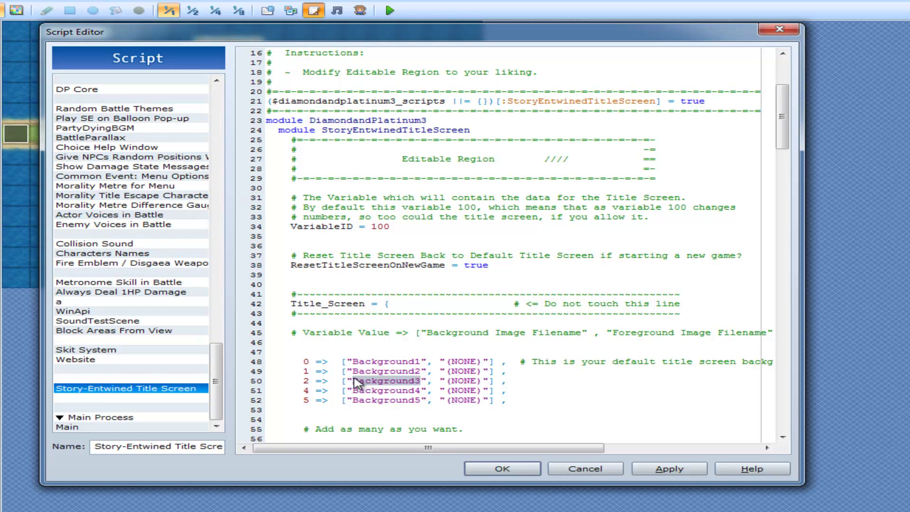
left_click_drag(297, 390, 398, 390)
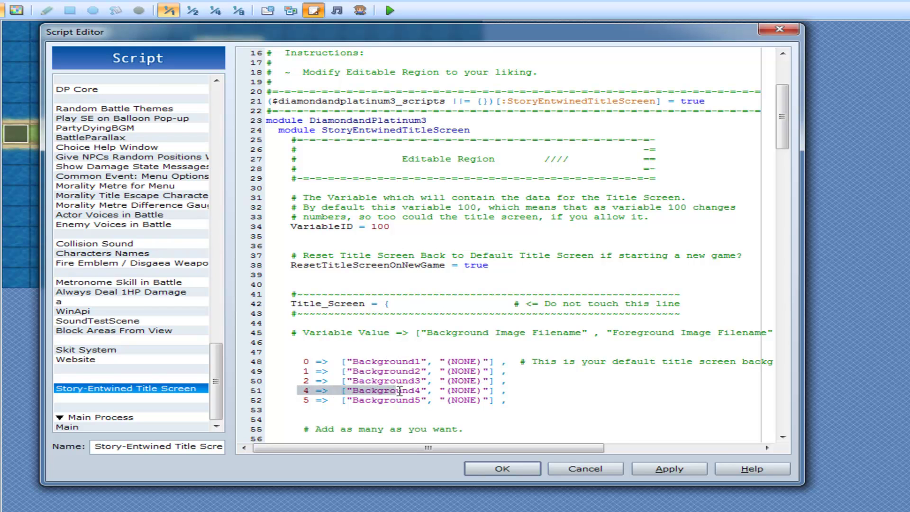
left_click_drag(303, 380, 384, 380)
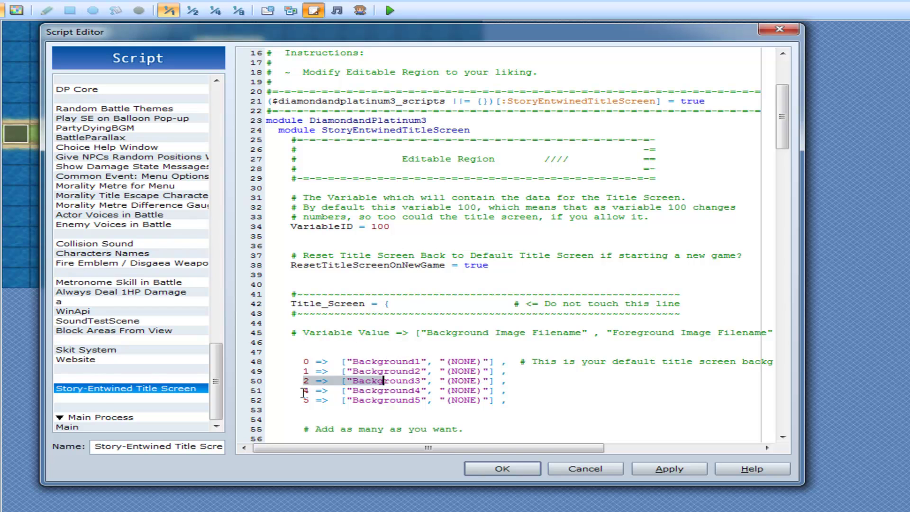
left_click_drag(302, 390, 426, 391)
left_click_drag(303, 400, 426, 403)
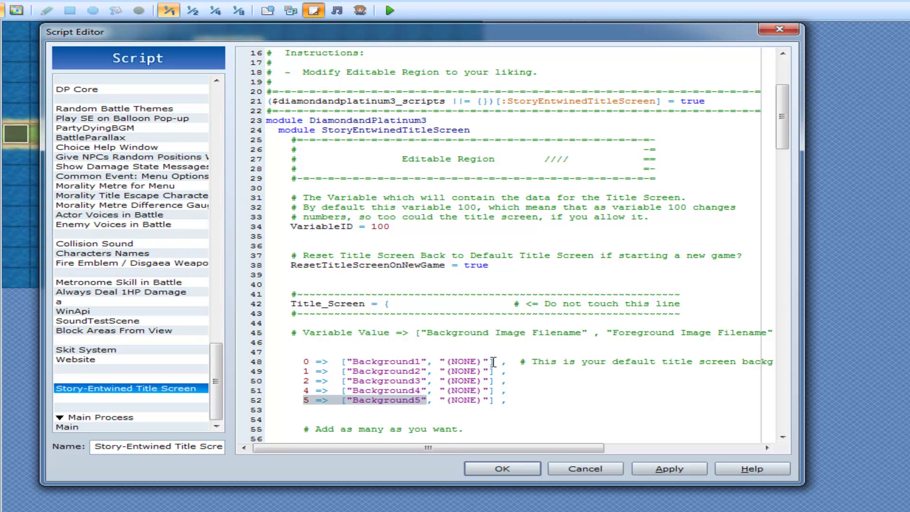
left_click(528, 469)
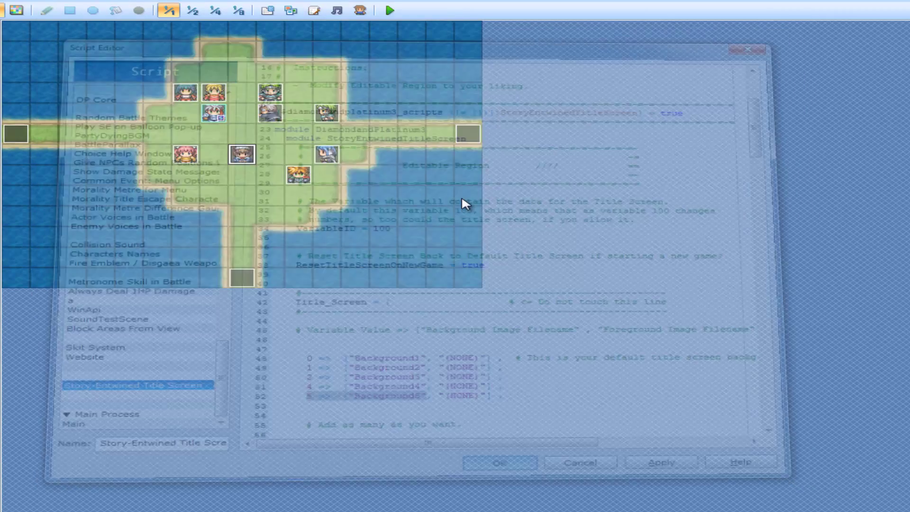
- Save and playtest the project with Play BGM and ME turned off, continuing the saved game
left_click(389, 11)
key("Return")
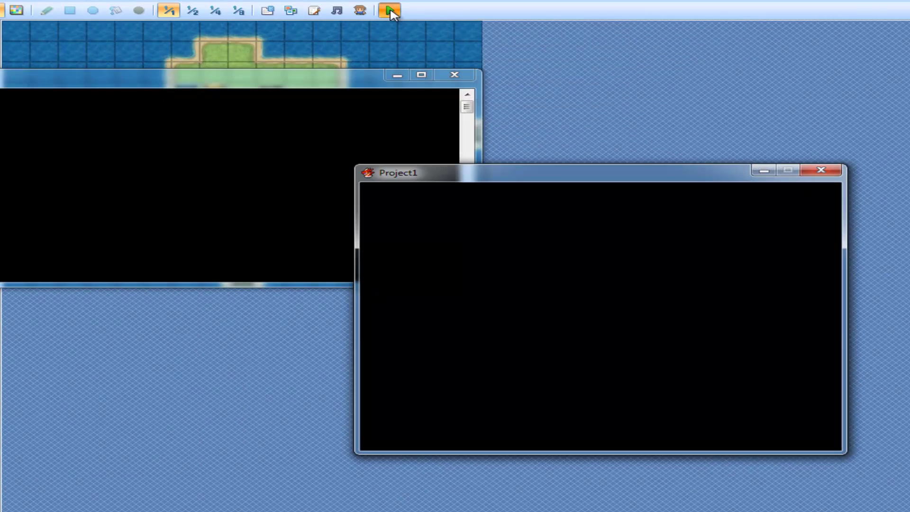
right_click(509, 175)
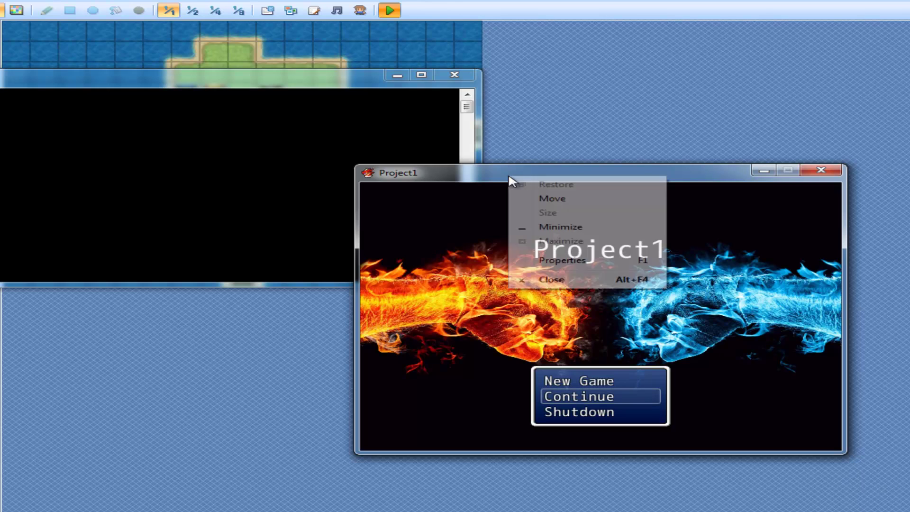
left_click(562, 260)
left_click(434, 267)
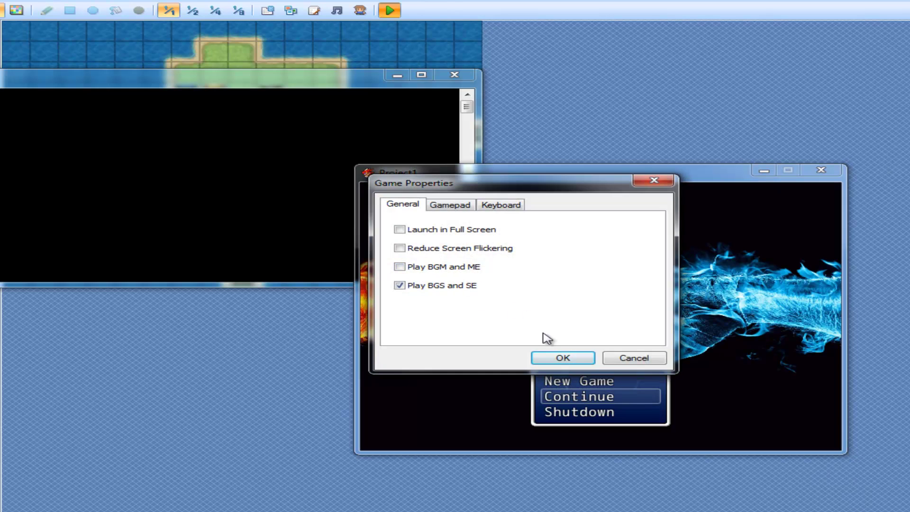
left_click(563, 359)
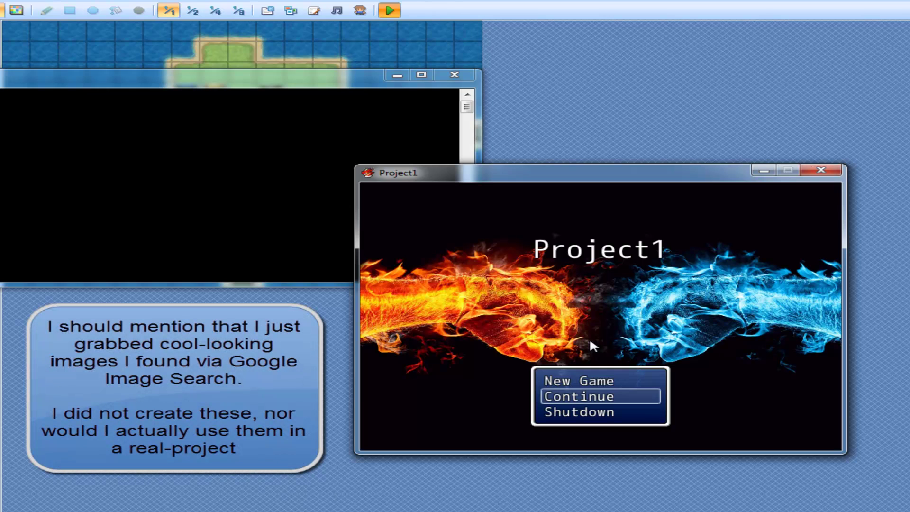
key("Return")
key("Return")
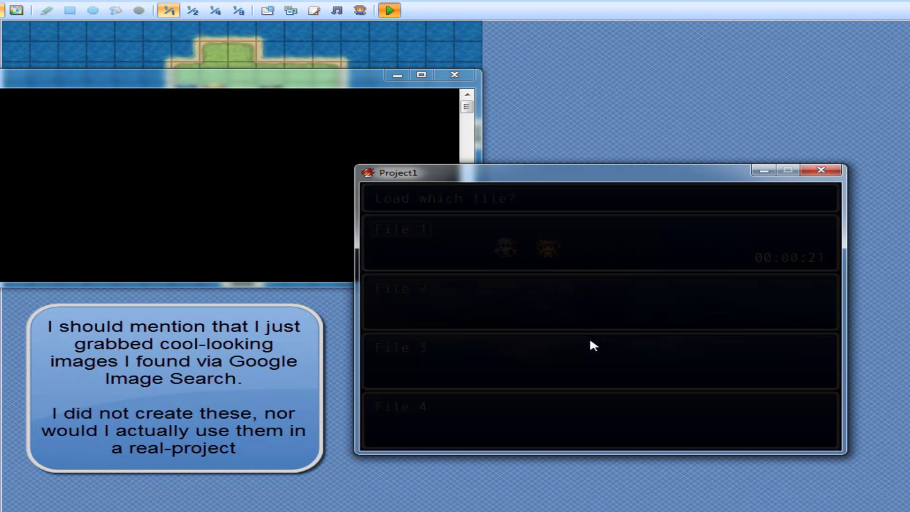
- Lower variable 0100 from 4 to 0 in the F9 debug view
key("F9")
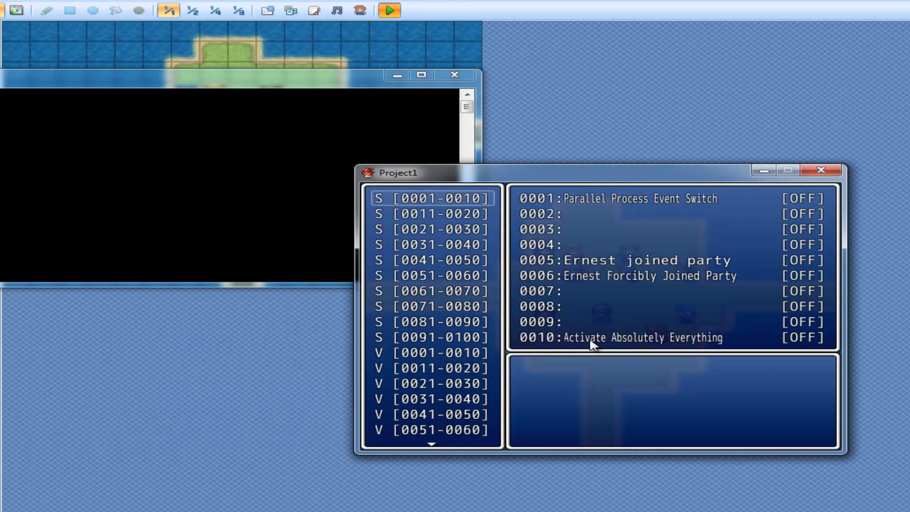
key("Up")
key("Return")
key("Up")
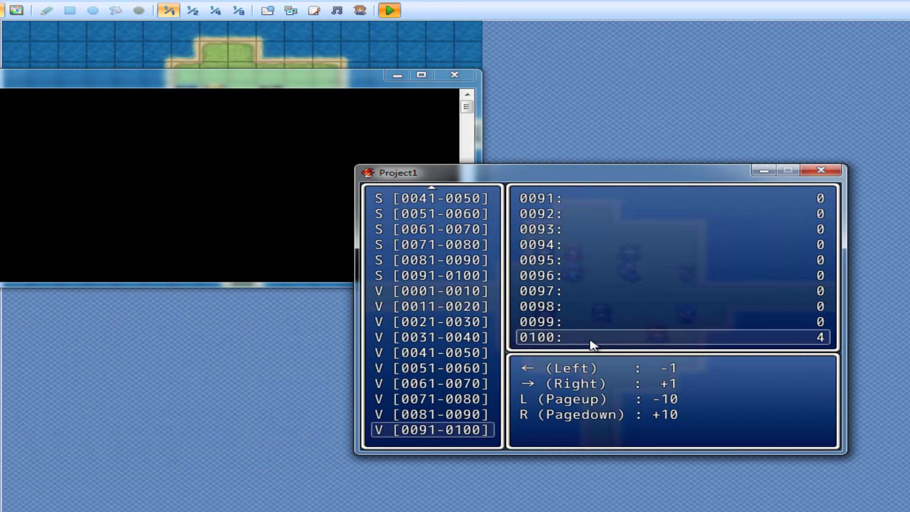
key("Left")
key("Left")
key("Left")
key("Left")
key("Escape")
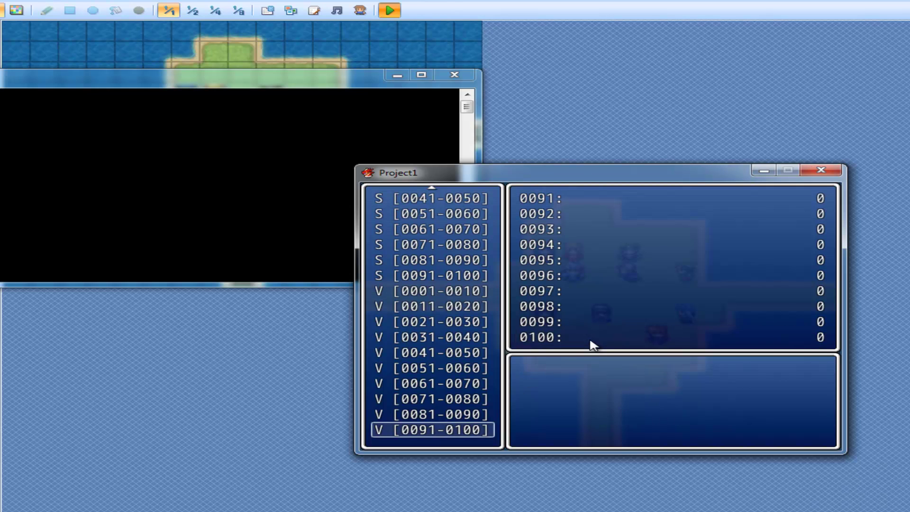
key("Escape")
key("Escape")
- Save the game, close the playtest window, and launch a fresh playtest
key("Up")
key("Up")
key("Up")
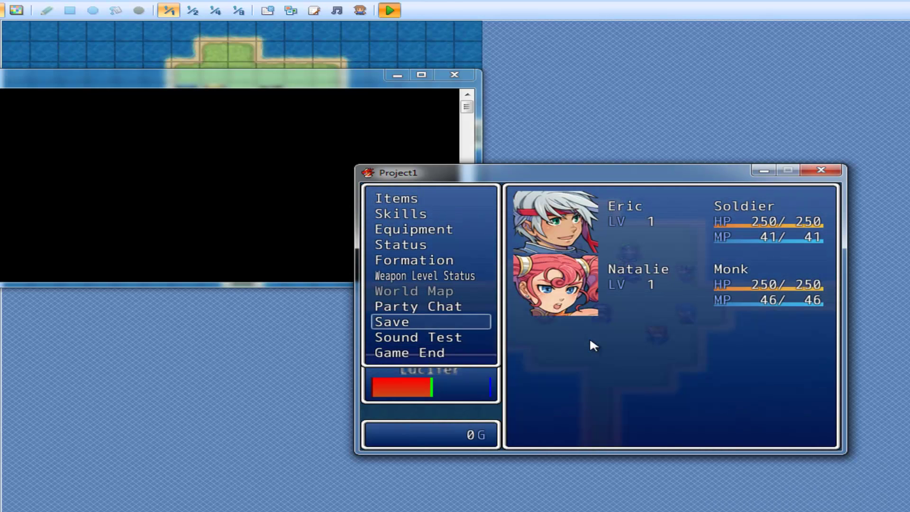
key("Return")
key("Escape")
left_click(821, 170)
left_click(390, 10)
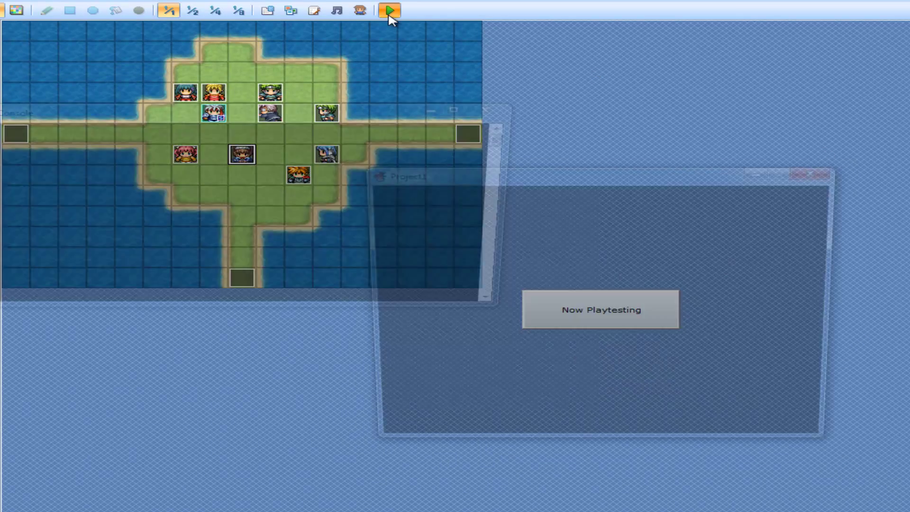
- Load the saved game, set variable 100 to 1 via F9, save, and close the game
key("Return")
key("Return")
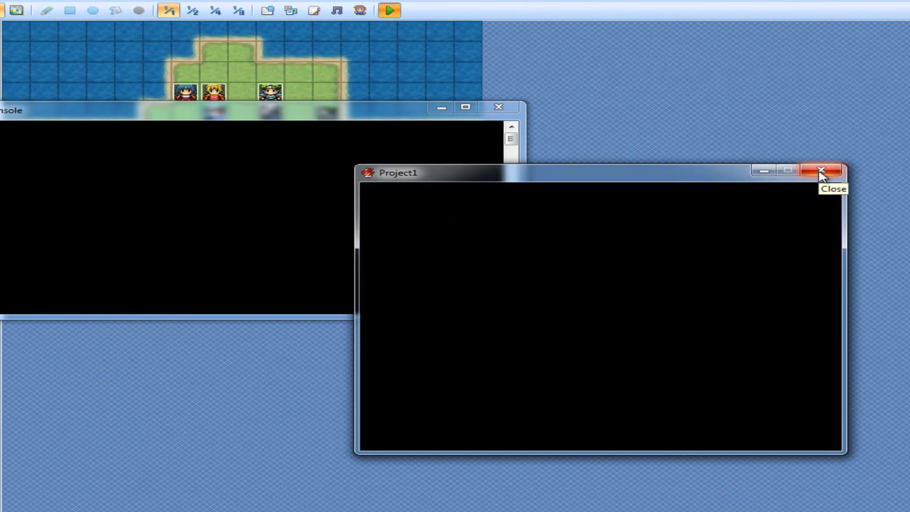
key("F9")
key("Up")
key("Return")
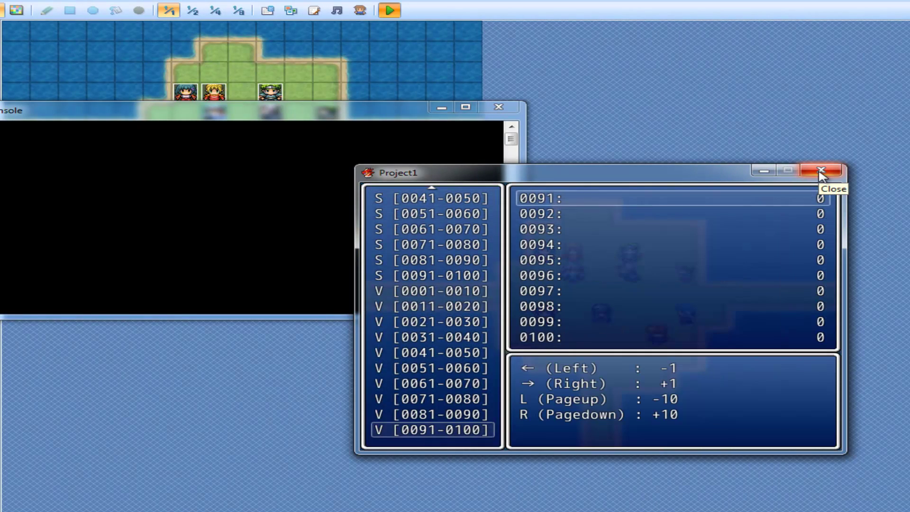
key("Up")
key("Right")
key("Escape")
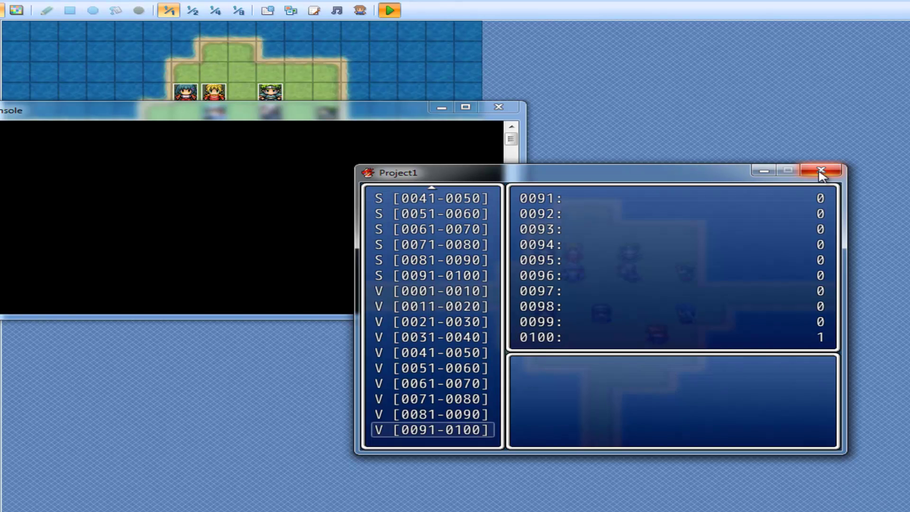
key("Escape")
key("Escape")
key("Up")
key("Up")
key("Return")
key("Escape")
left_click(822, 171)
- Playtest again, continue the save, raise variable 100 to 2, save, and close the game
left_click(390, 10)
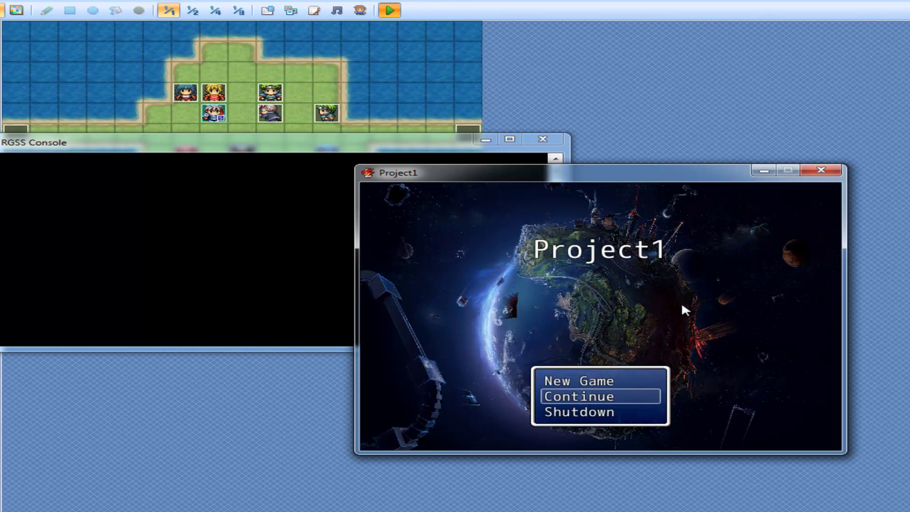
key("Return")
key("Return")
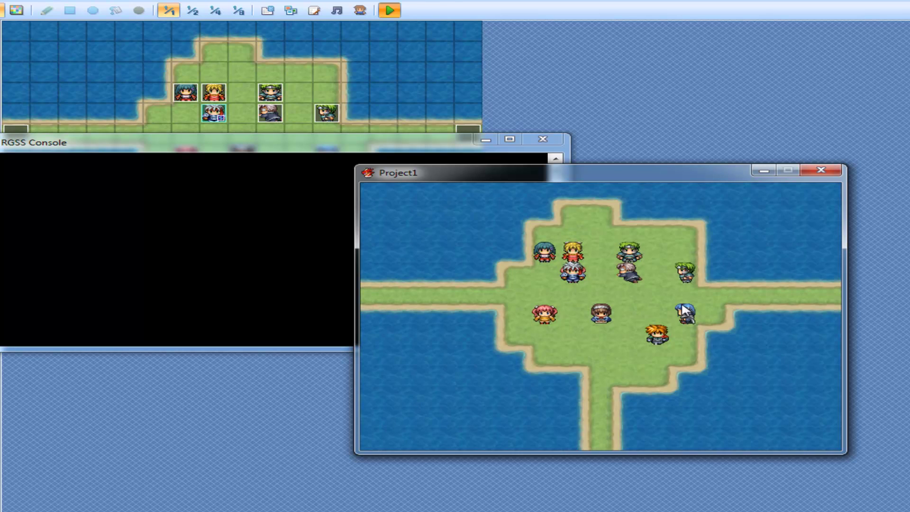
key("Escape")
key("Escape")
key("F9")
key("Up")
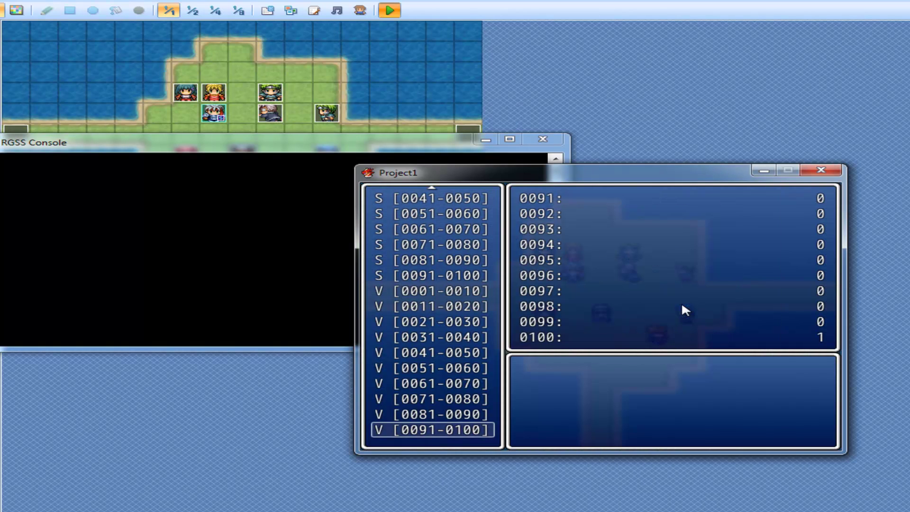
key("Return")
key("Up")
key("Right")
key("Escape")
key("Escape")
key("Escape")
key("Up")
key("Up")
key("Up")
key("Return")
key("Escape")
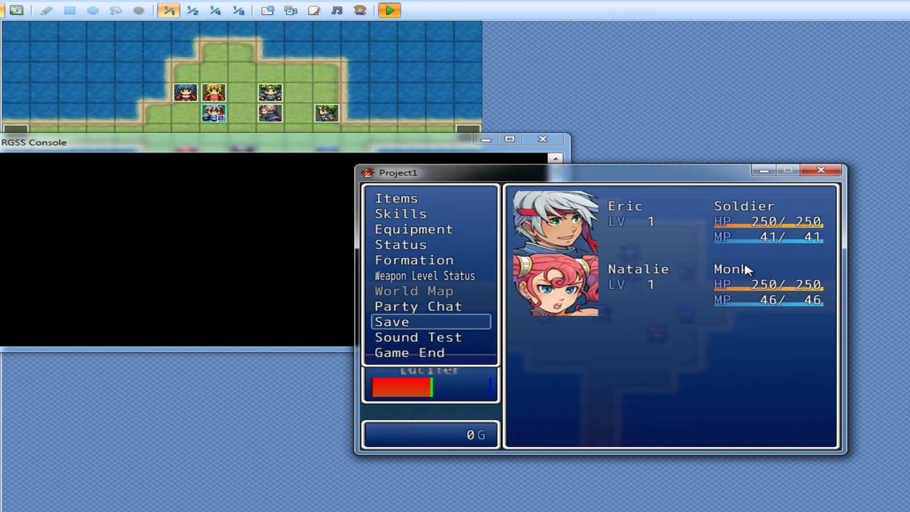
left_click(821, 170)
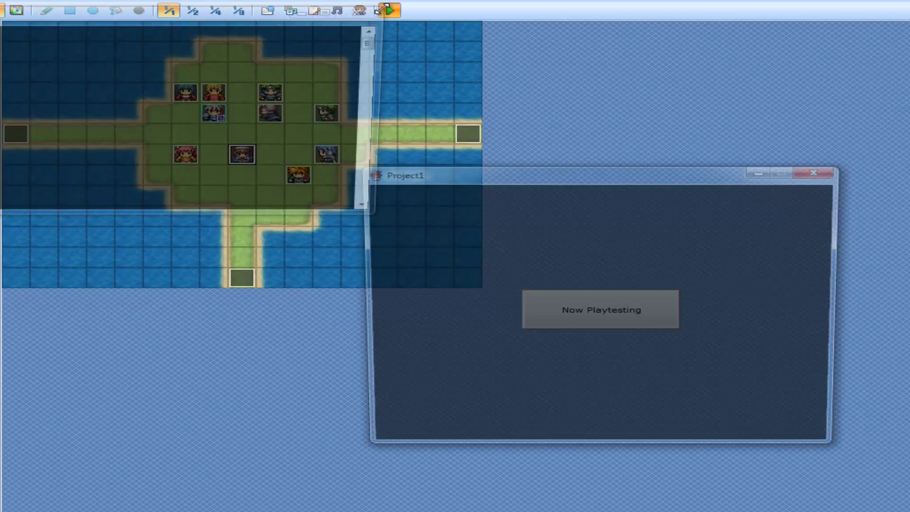
left_click(387, 10)
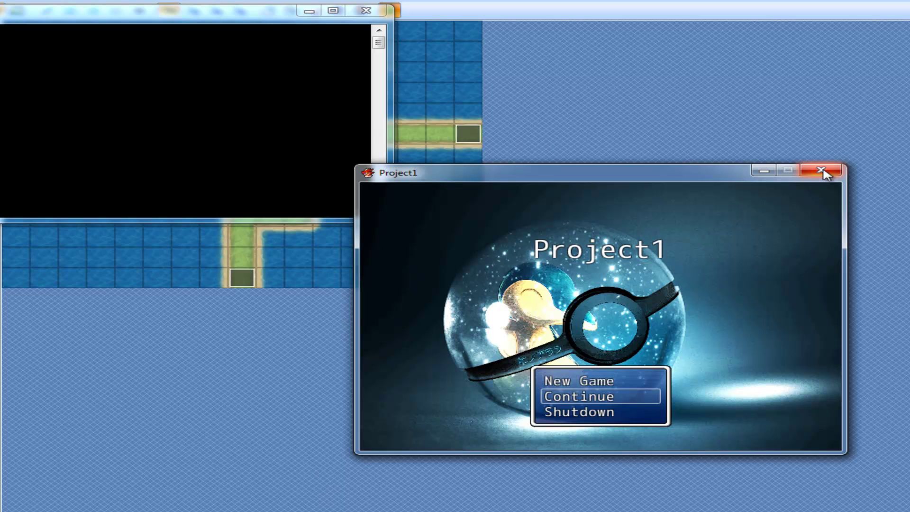
- Continue File 1, raise variable 100 to 3 and save, then relaunch and close the playtest
key("Return")
key("Return")
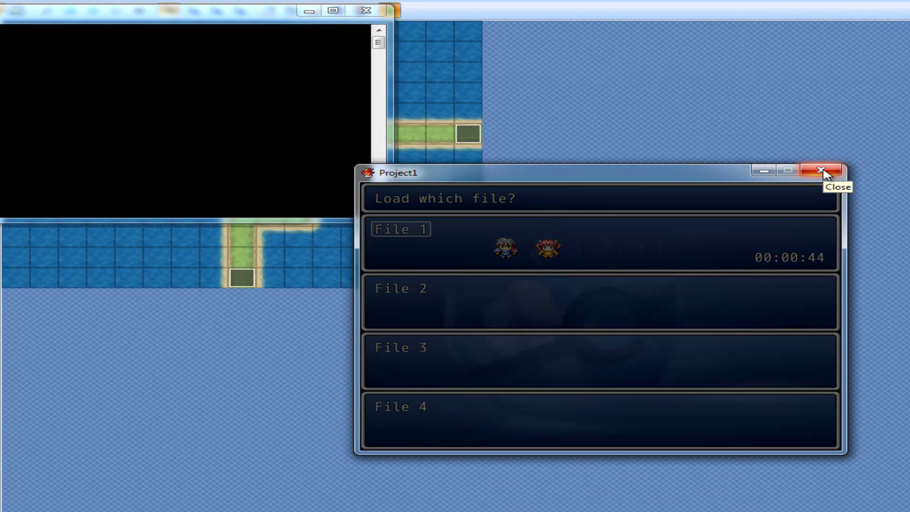
key("F9")
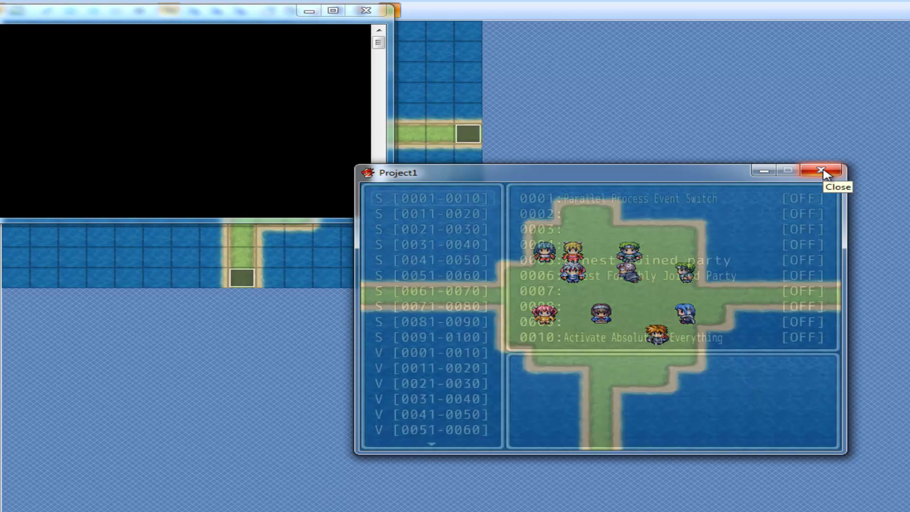
key("Up")
key("Return")
key("Up")
key("Right")
key("Escape")
key("Escape")
key("Escape")
key("Up")
key("Up")
key("Up")
key("Return")
key("Escape")
left_click(821, 170)
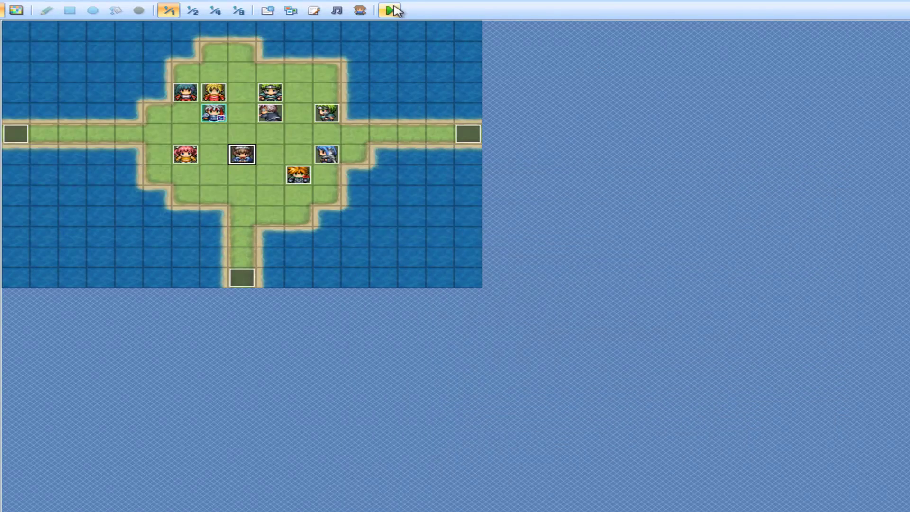
left_click(390, 10)
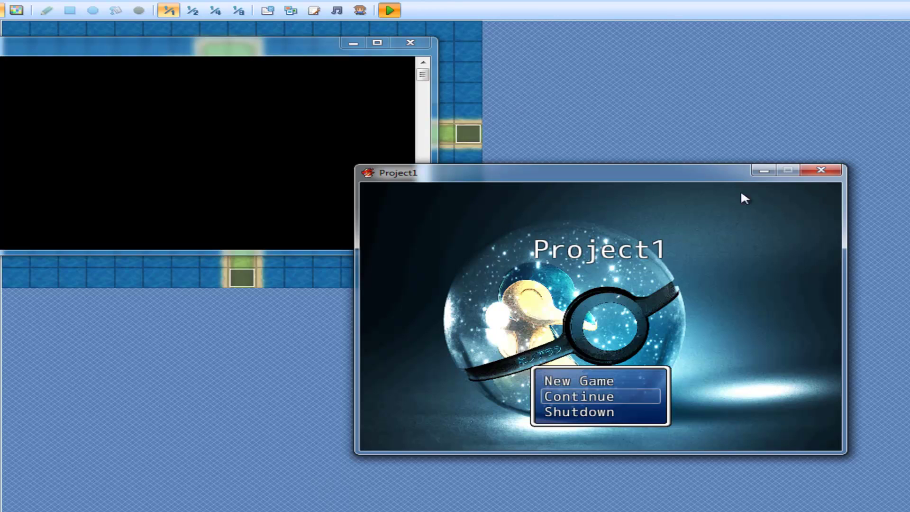
left_click(820, 170)
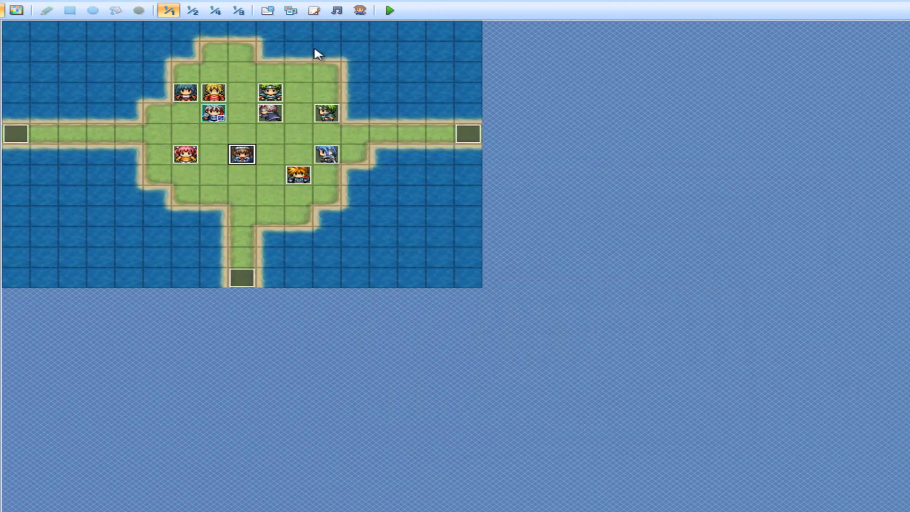
left_click(314, 11)
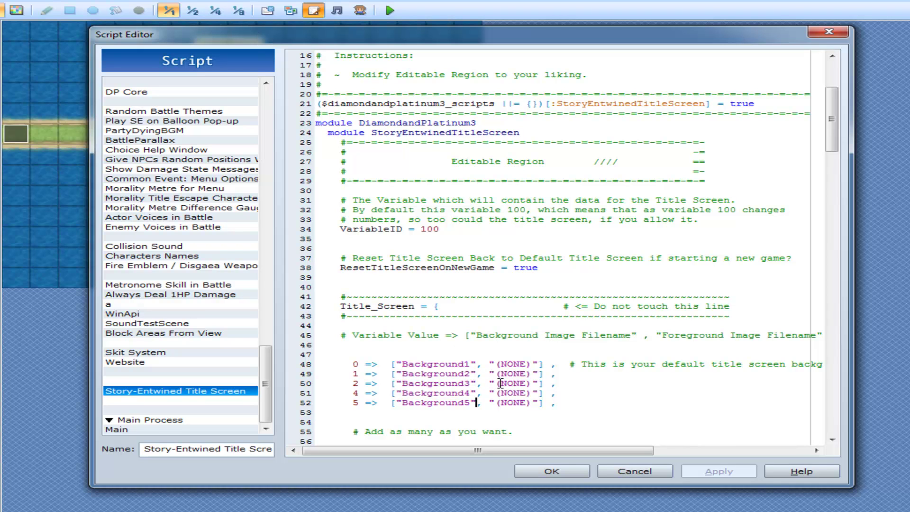
left_click_drag(531, 392, 501, 392)
left_click(547, 470)
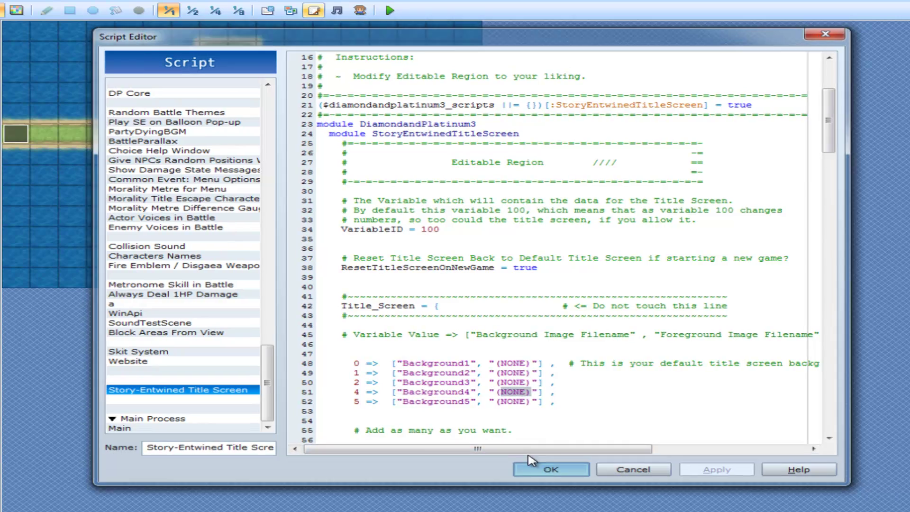
- Preview the Metal and Mountains title foregrounds in the database, leaving the title graphic unchanged
key("F9")
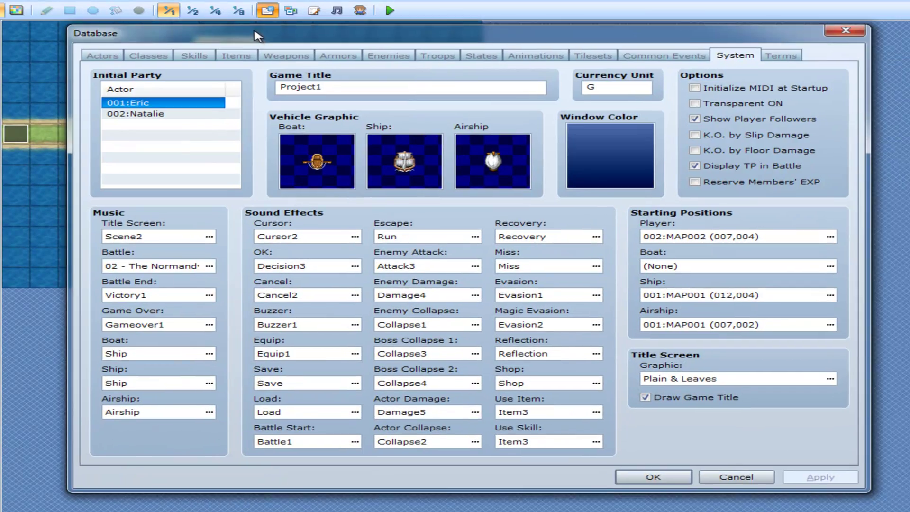
left_click(826, 377)
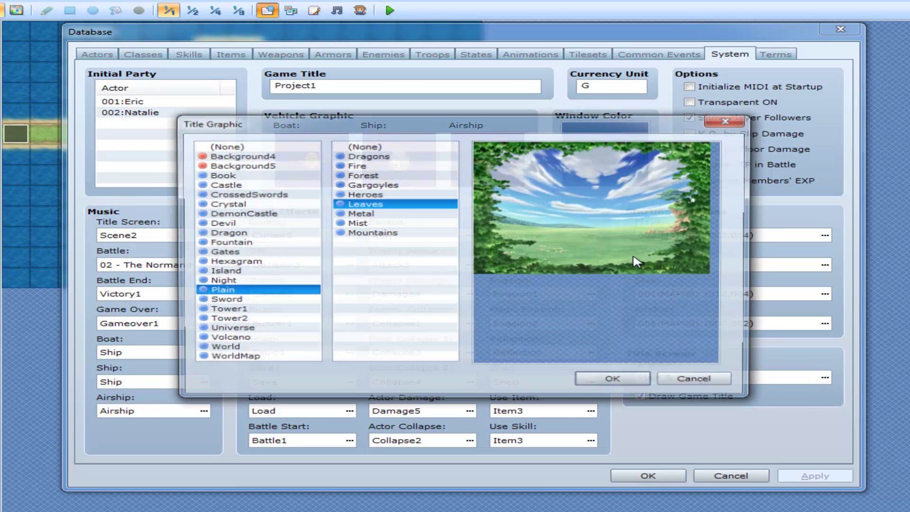
left_click(369, 215)
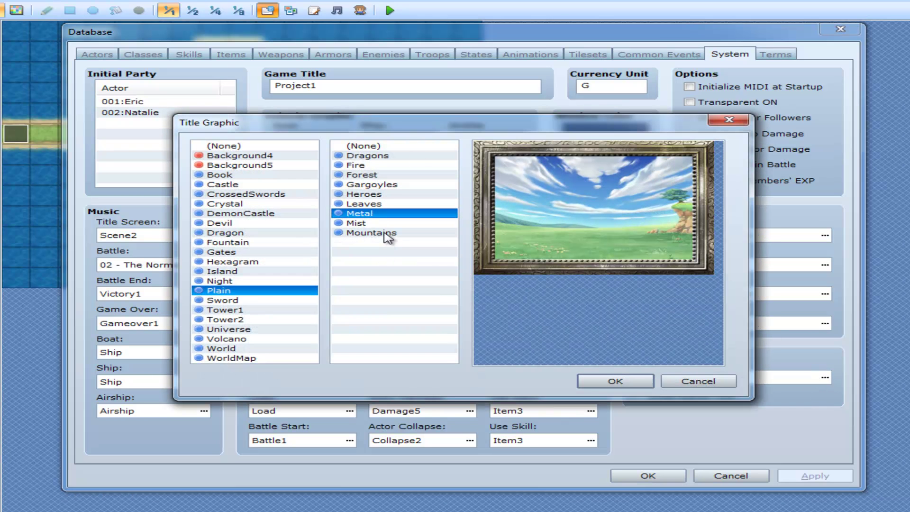
left_click(384, 233)
left_click(377, 216)
left_click(708, 384)
left_click(648, 475)
left_click(314, 11)
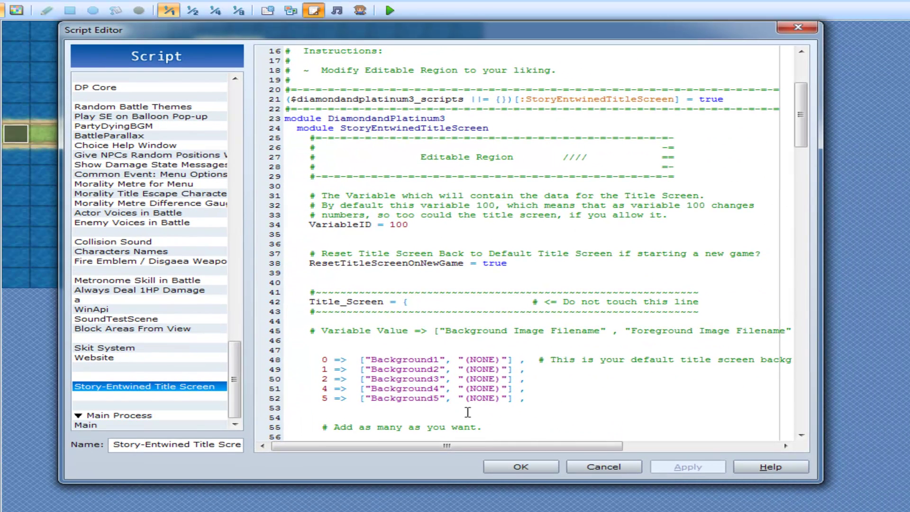
- Replace (NONE) with Fire on line 51 and Leaves on line 52, then accept the script
left_click_drag(465, 388, 502, 390)
type("Fire")
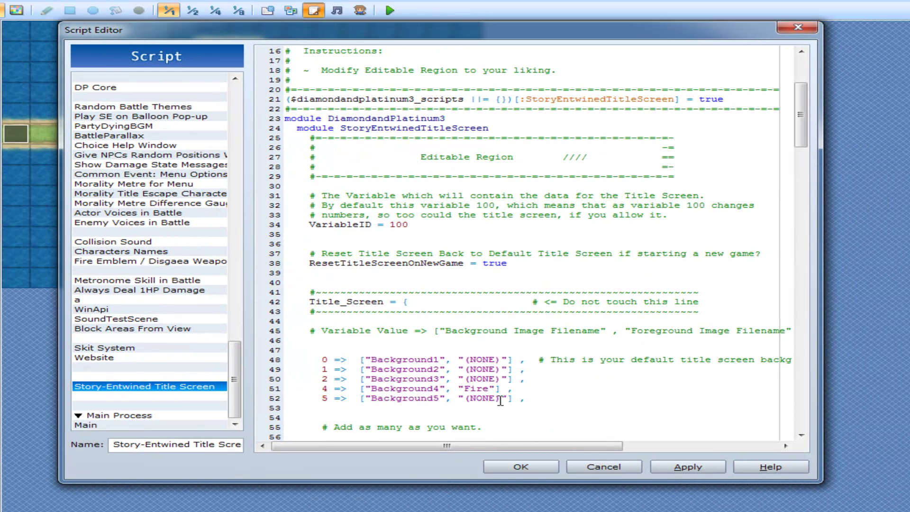
left_click_drag(501, 400, 481, 400)
type("Leaves")
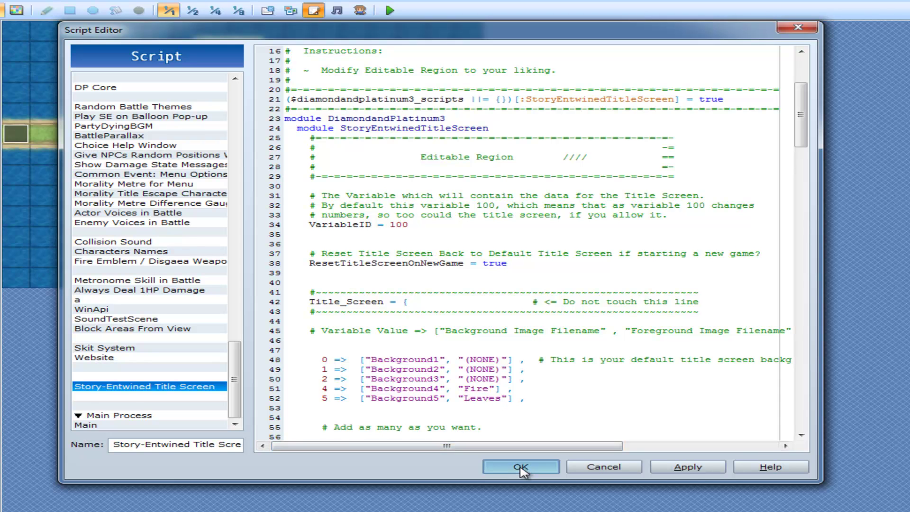
left_click(521, 467)
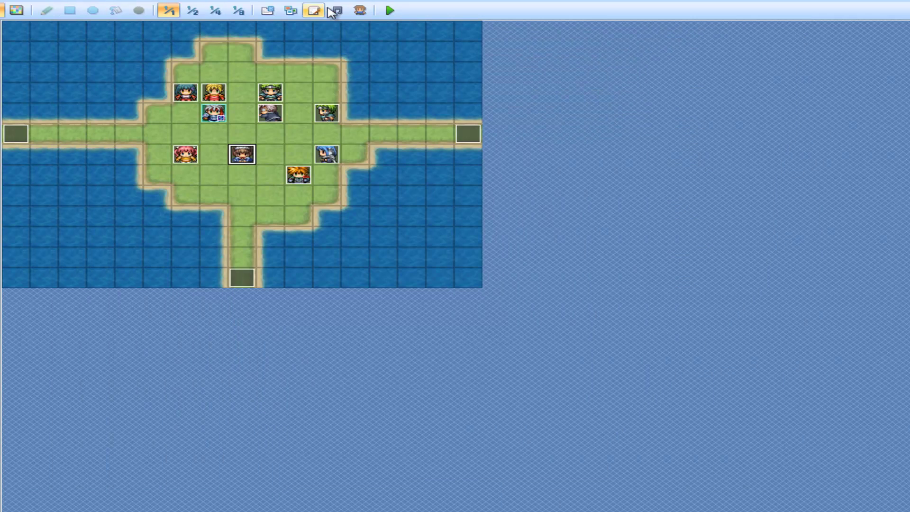
- Playtest, continue File 1, raise variable 100 to 4, save, and reset to the fire title screen
left_click(390, 12)
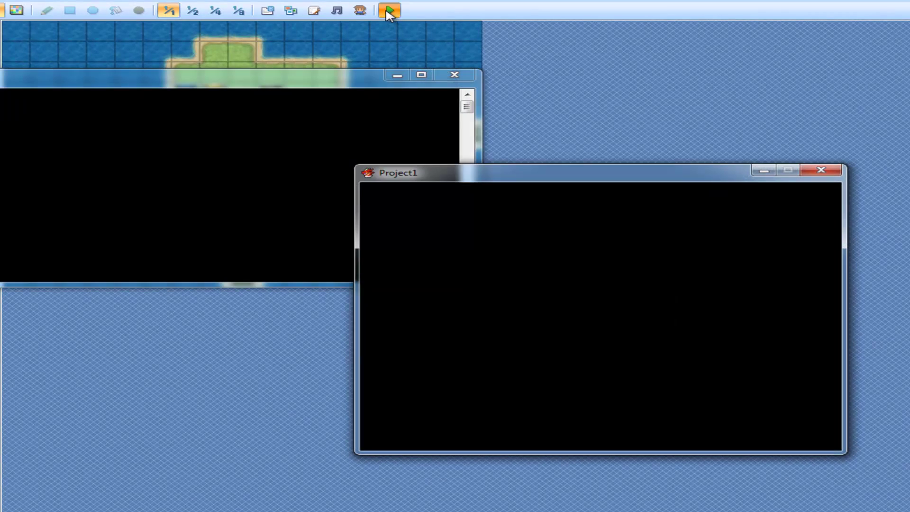
key("Return")
key("Return")
key("F9")
key("Return")
key("Up")
key("Escape")
key("Up")
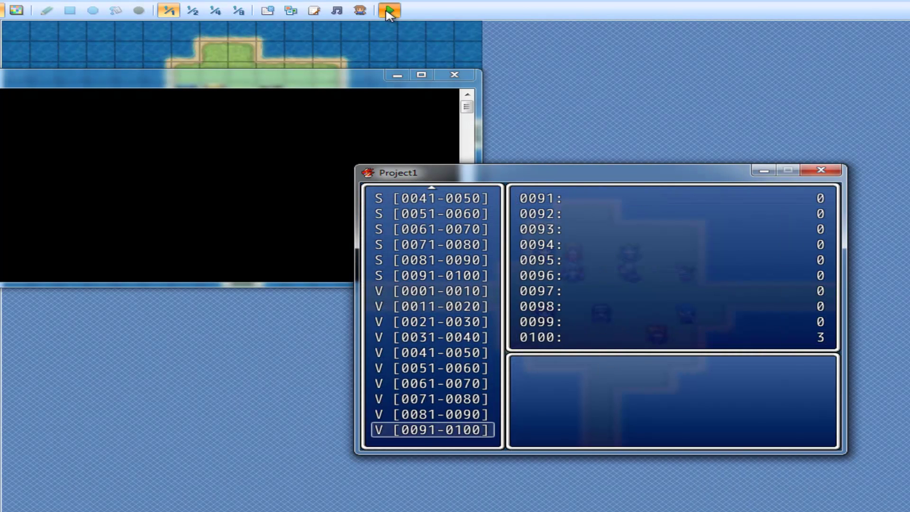
key("Return")
key("Up")
key("Right")
key("Escape")
key("Escape")
key("Escape")
key("Up")
key("Up")
key("Up")
key("Return")
key("Escape")
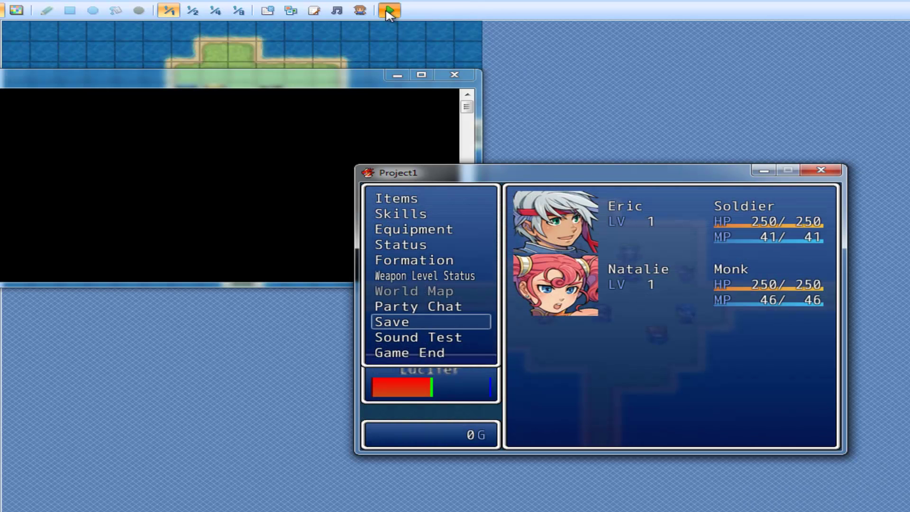
key("F5")
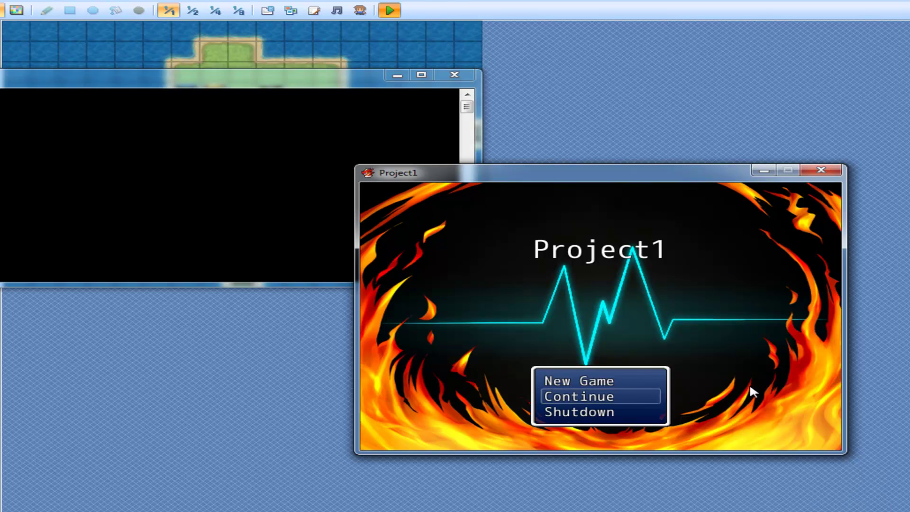
- Continue File 1, raise variable 100 to 5, save, and return to the Leaves title screen
key("Return")
key("Return")
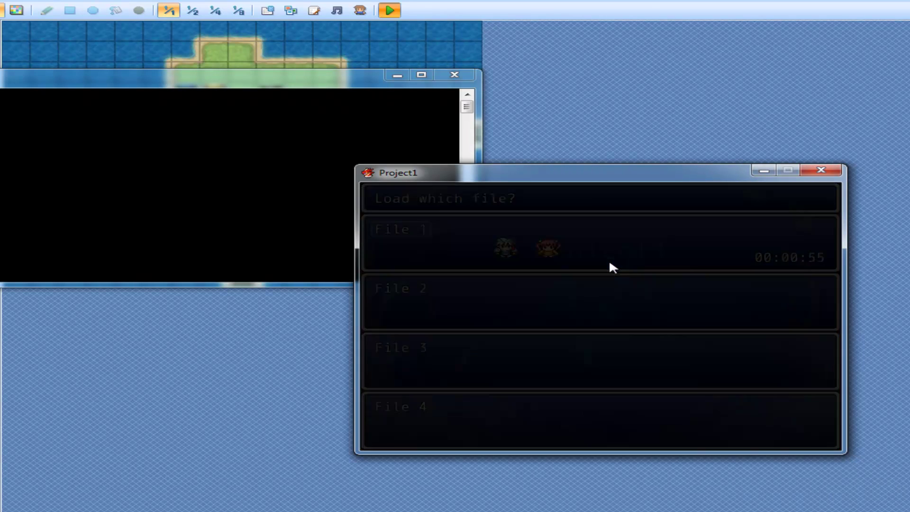
key("F9")
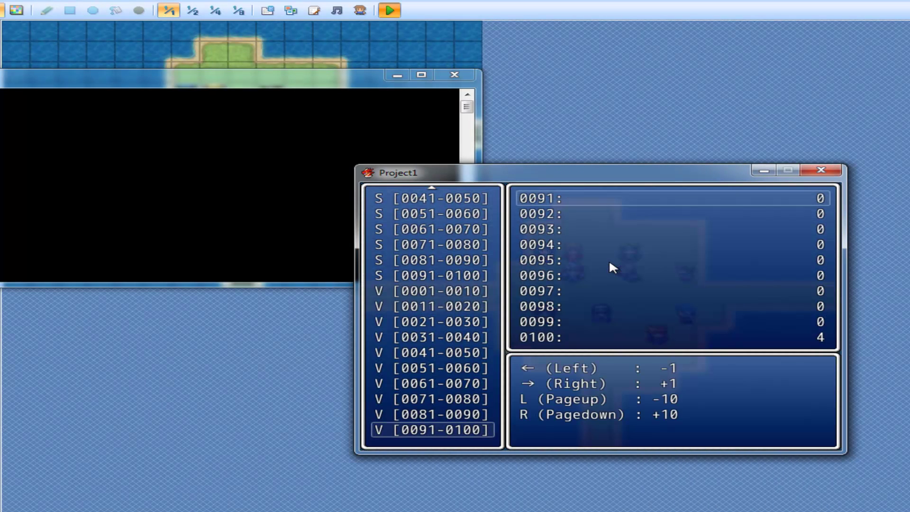
key("Up")
key("Right")
key("Right")
key("Escape")
key("Escape")
key("Escape")
key("Up")
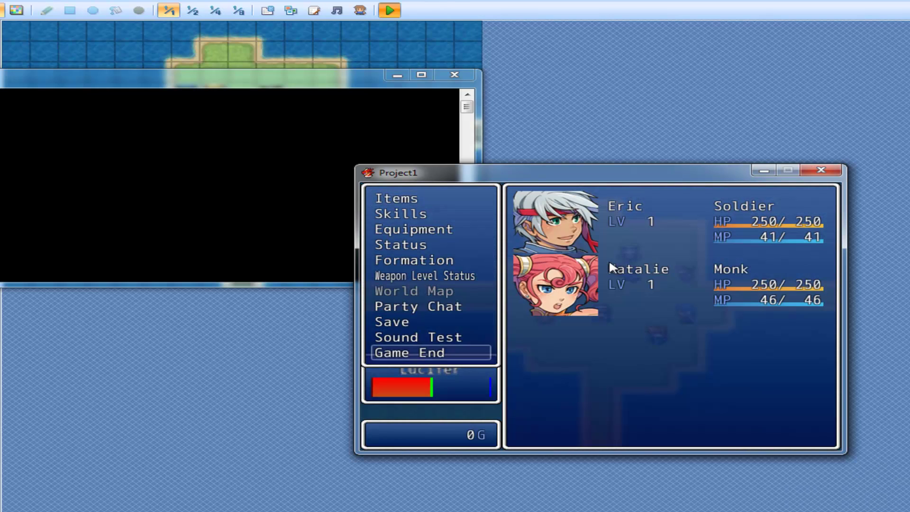
key("Up")
key("Up")
key("Return")
key("Escape")
key("F12")
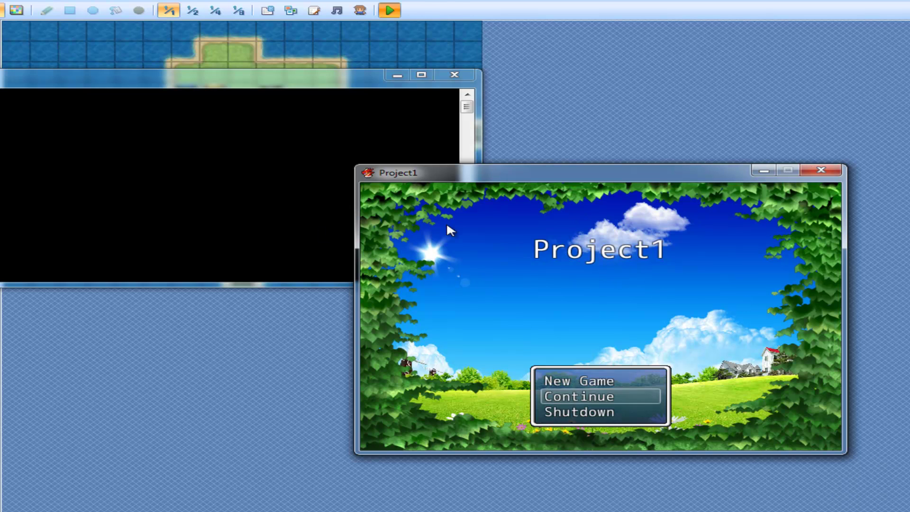
- Close the running game and bring the Script Editor window fully into view
left_click(821, 172)
left_click(314, 10)
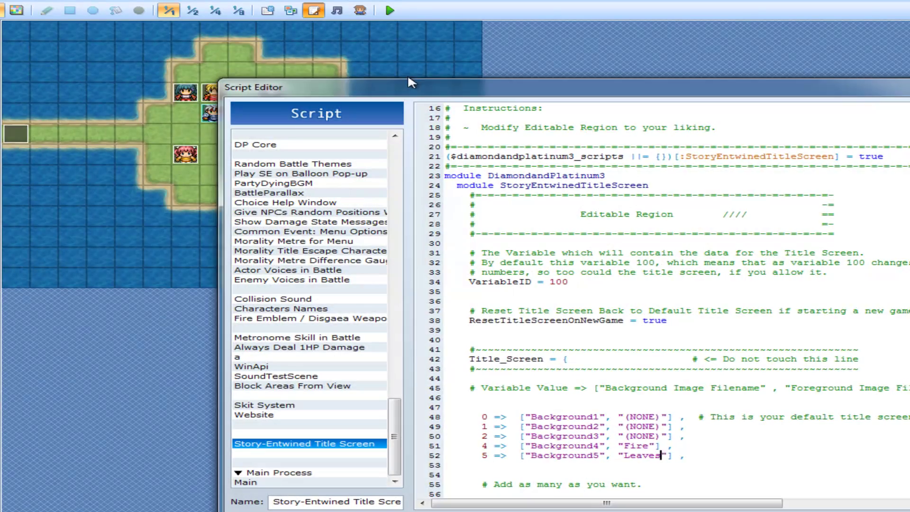
left_click_drag(412, 92, 253, 38)
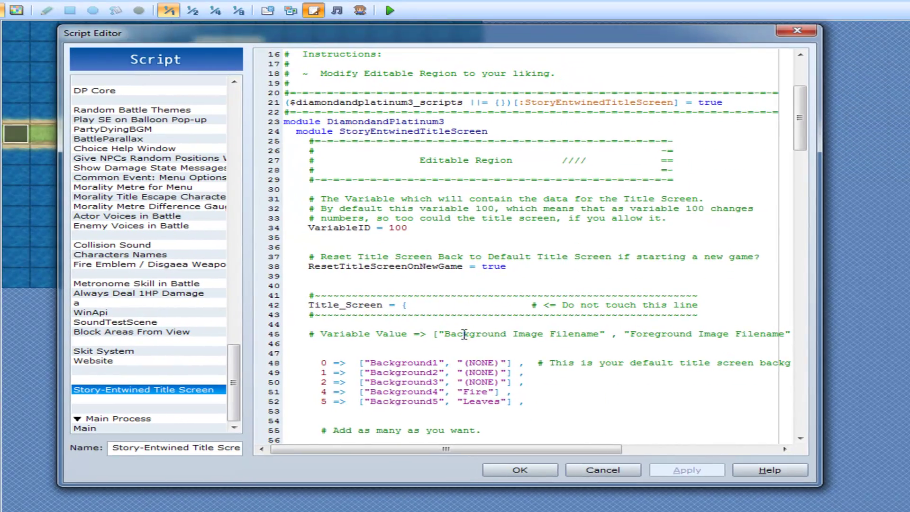
- Add a blank line after the Leaves entry on line 52, accept, and start a playtest
left_click(497, 375)
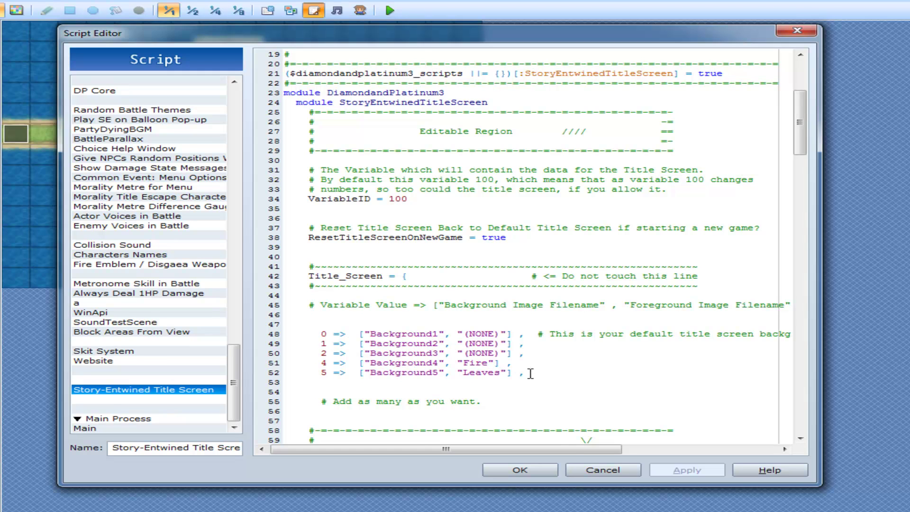
key("Return")
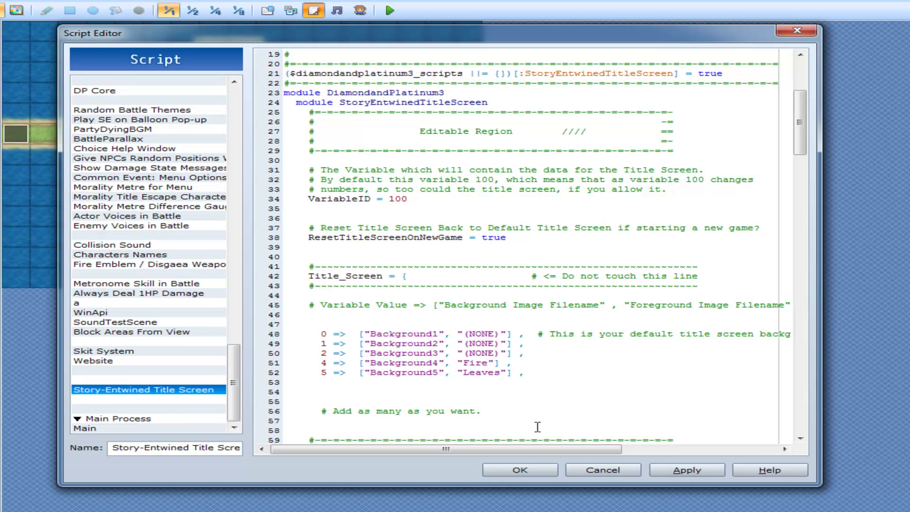
left_click(530, 471)
left_click(385, 11)
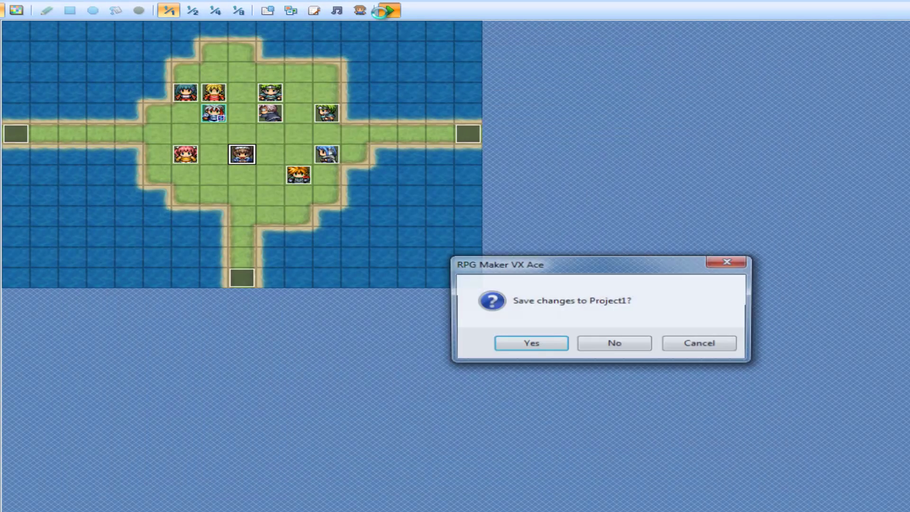
- Save Project1, reset the running game to its fire-and-ice title screen, and close it
key("Return")
key("Return")
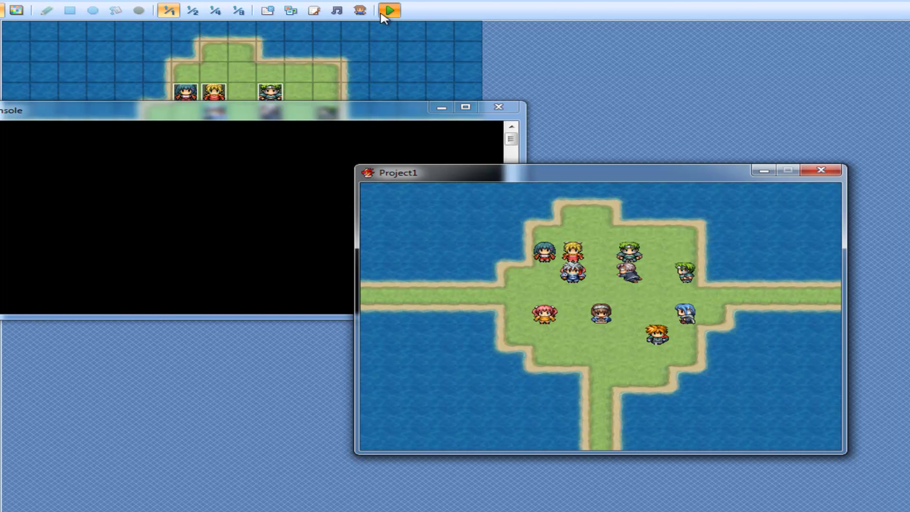
key("F5")
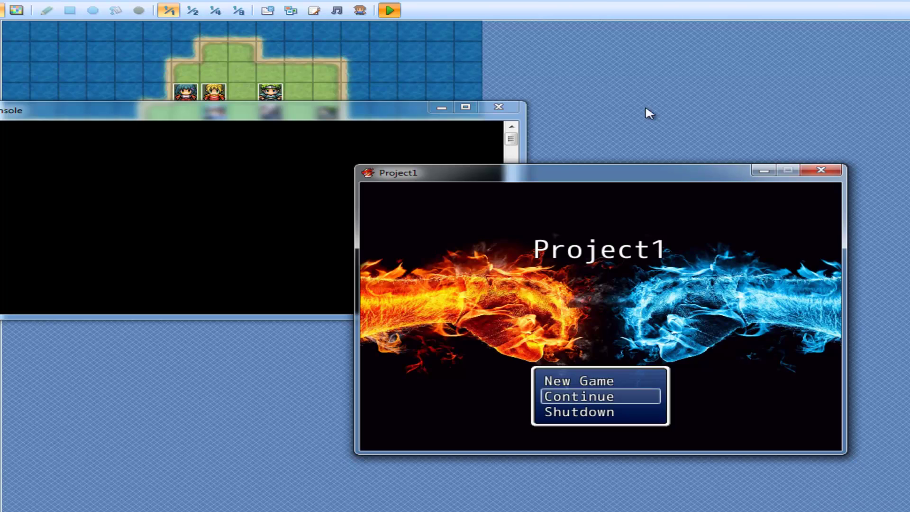
left_click(822, 170)
- Point out VariableID 100, ResetTitleScreenOnNewGame true, and the NONE foreground on line 48
left_click(314, 10)
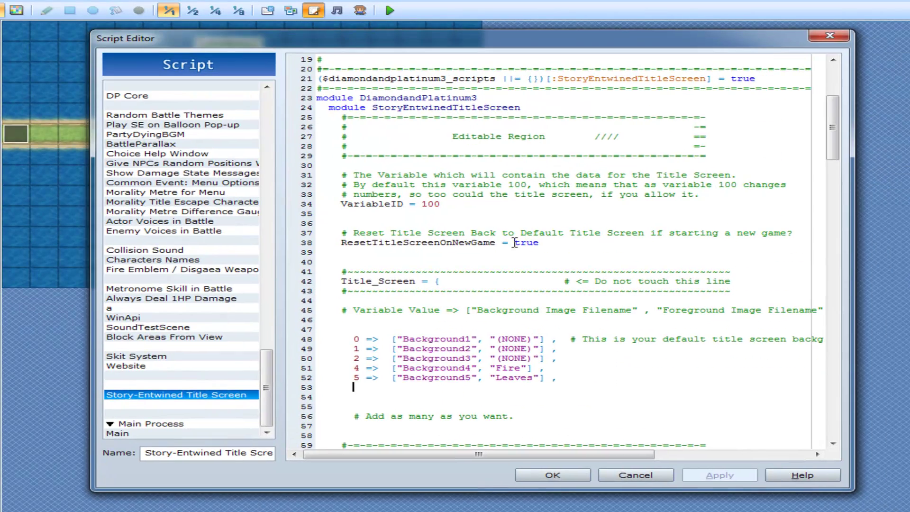
left_click(539, 242)
left_click(464, 212)
double_click(381, 205)
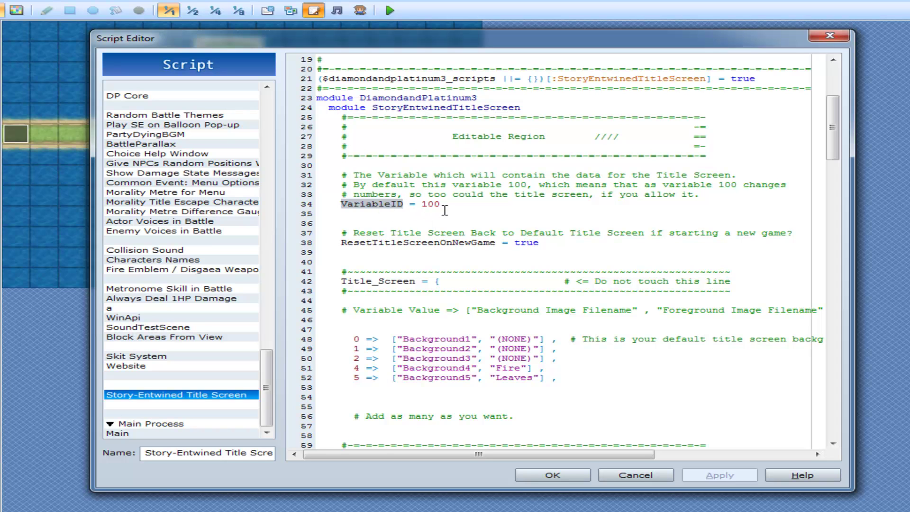
double_click(429, 204)
double_click(447, 242)
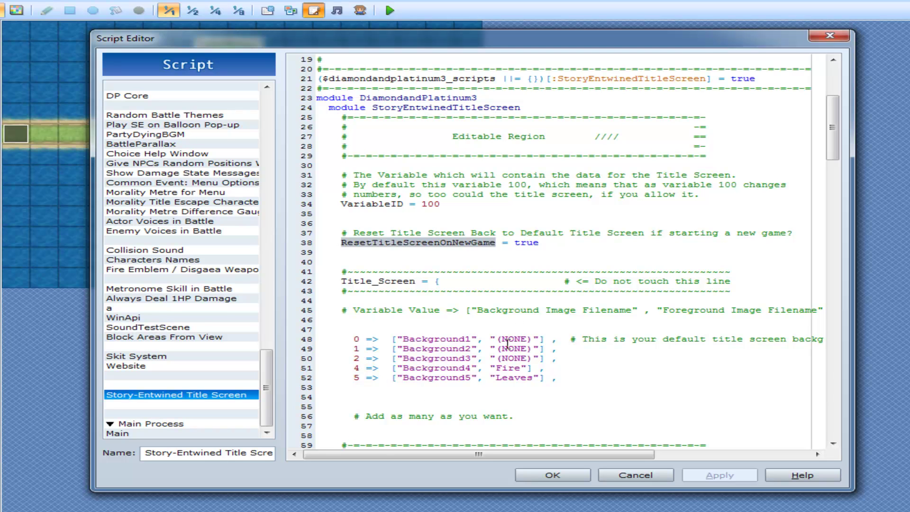
left_click_drag(496, 339, 527, 340)
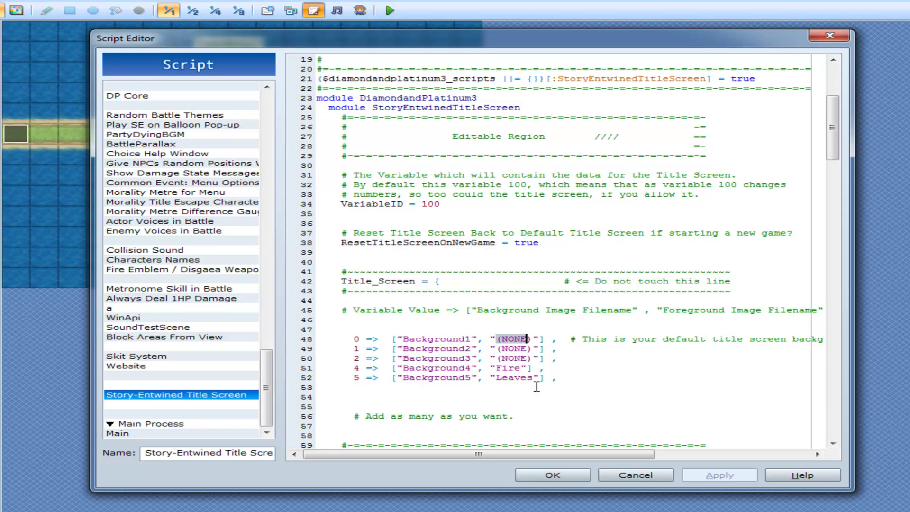
- Close the Script Editor and bring the project's Titles1 Explorer window forward, moving it up-left
left_click(553, 475)
key("alt+Tab")
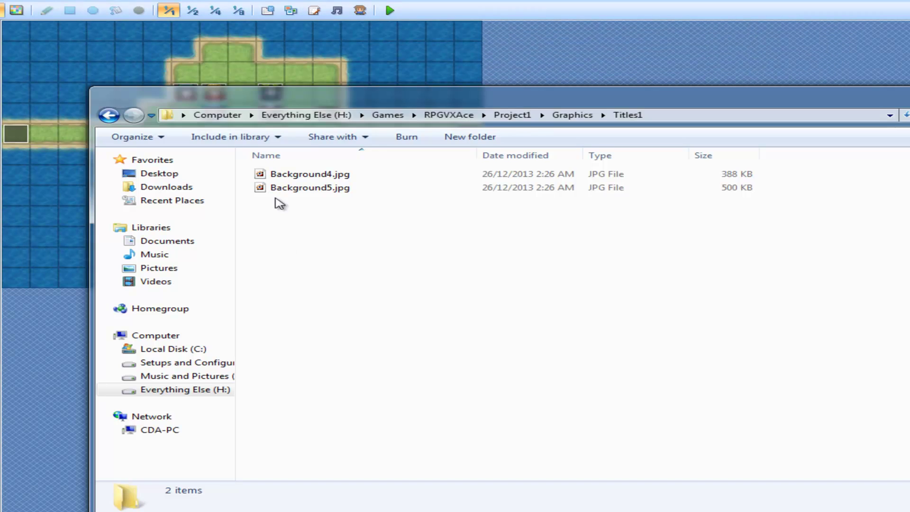
left_click_drag(280, 93, 196, 65)
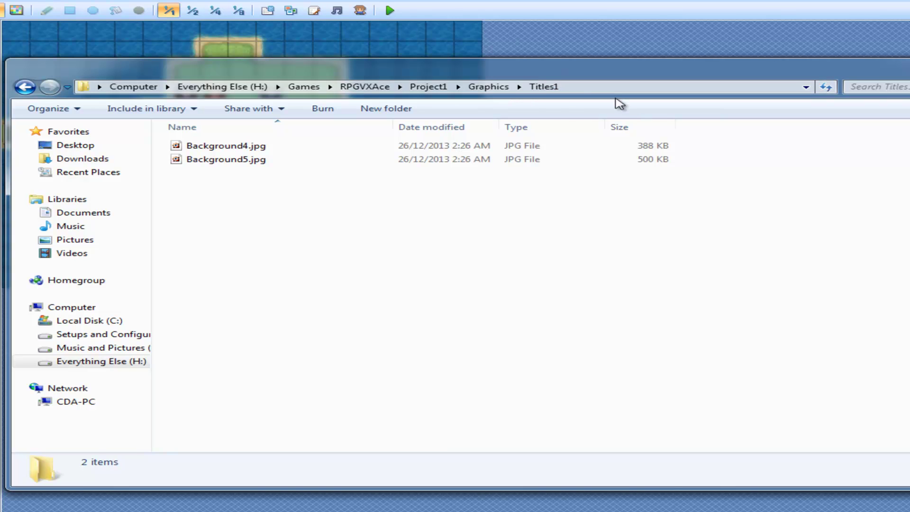
- Go up to Graphics and inspect Background1.jpg, Background2.jpg and Background3.jpg in the Pictures folder
left_click(481, 87)
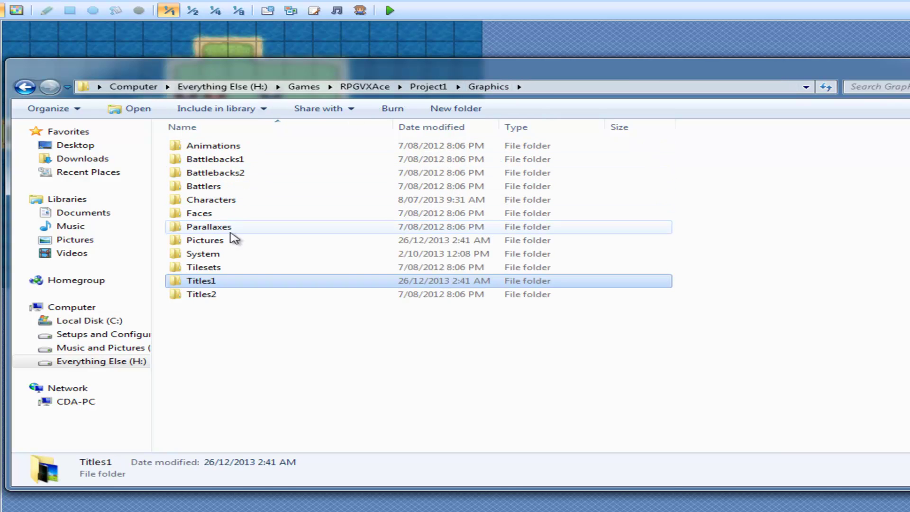
double_click(233, 242)
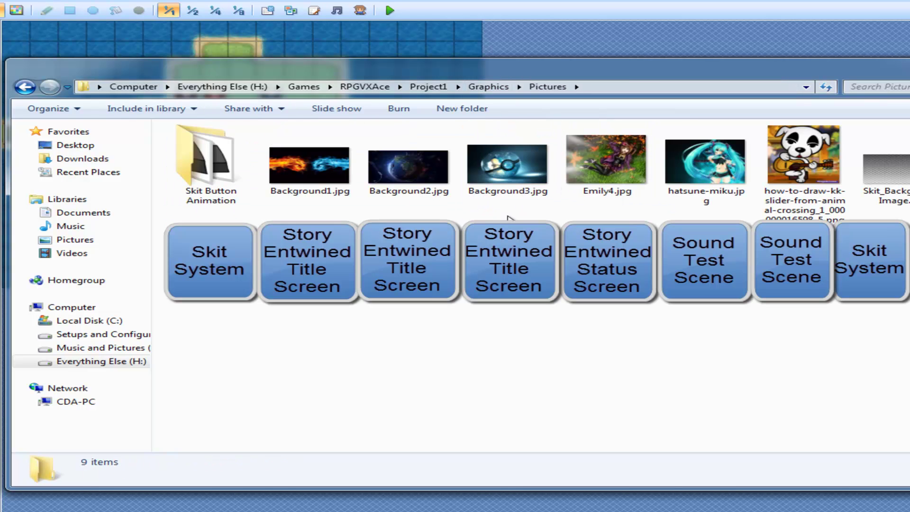
left_click(308, 165)
left_click(386, 164)
left_click(532, 166)
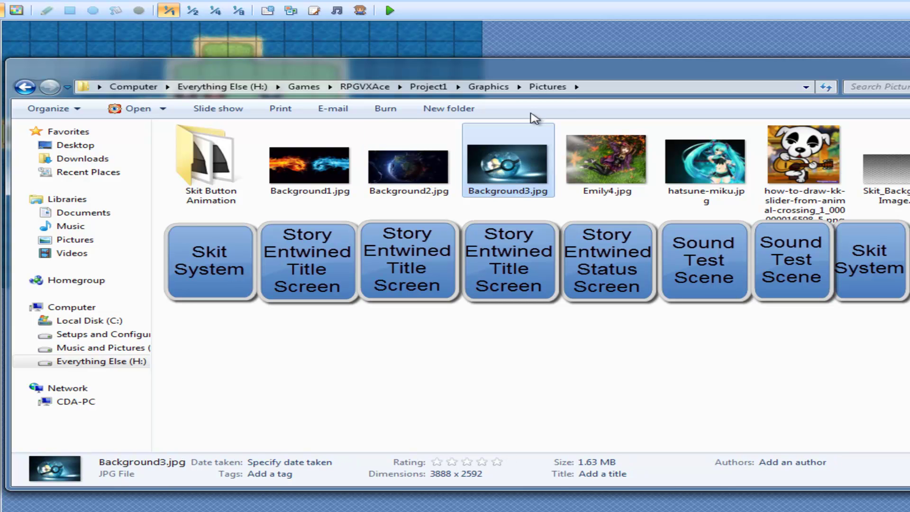
- Revisit the Titles1 and Pictures folders, check that Titles2 is empty, then return to the Script Editor
left_click(23, 87)
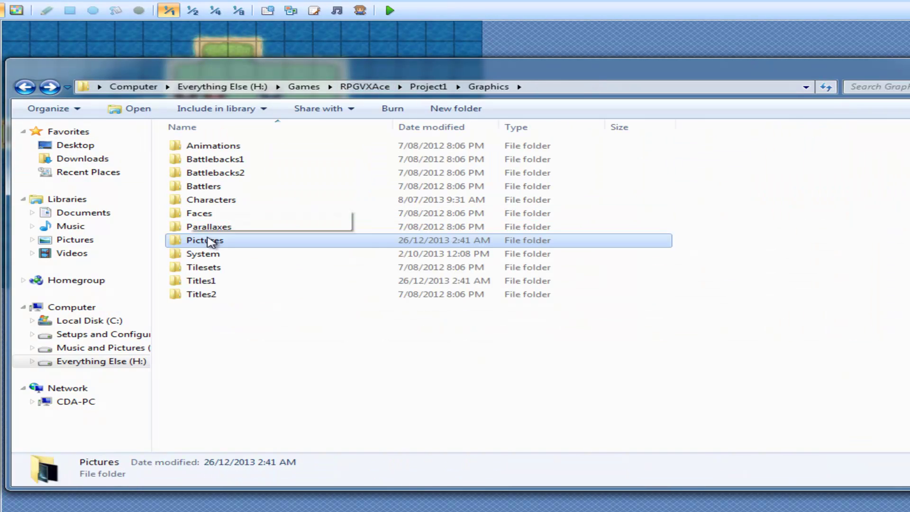
double_click(225, 286)
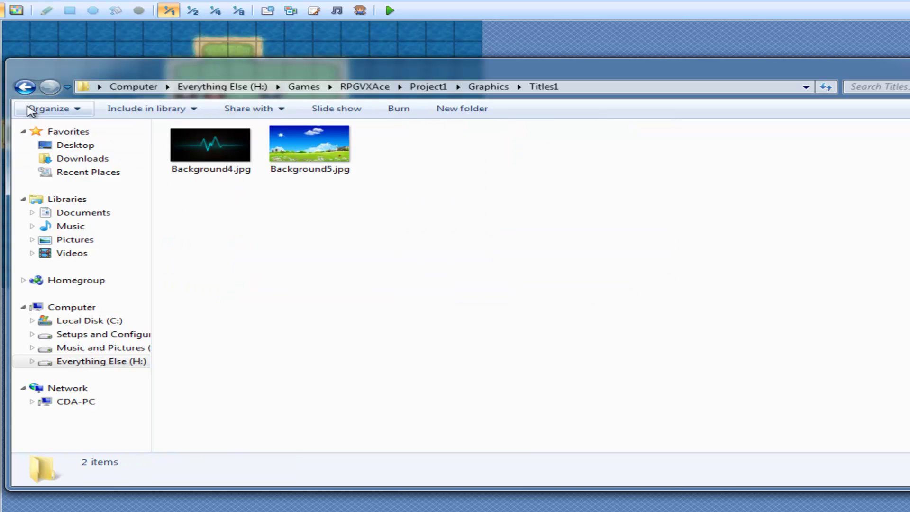
left_click(26, 87)
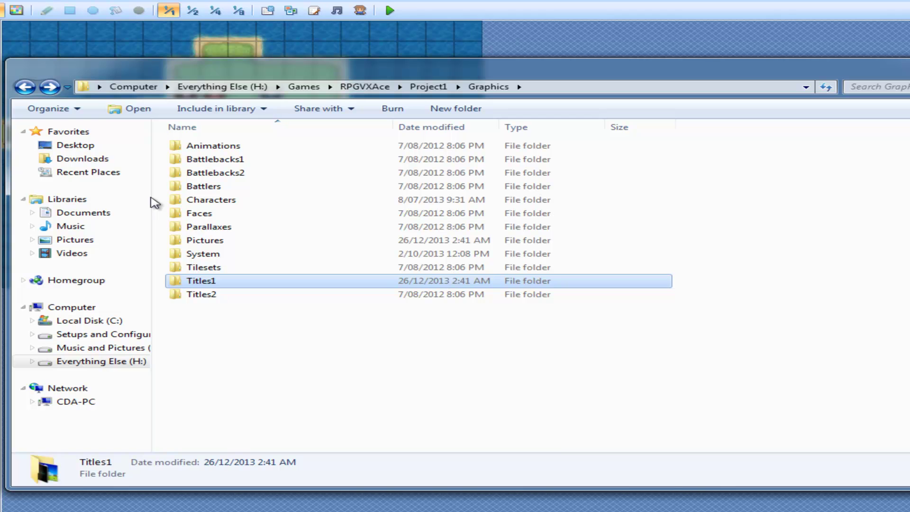
double_click(257, 241)
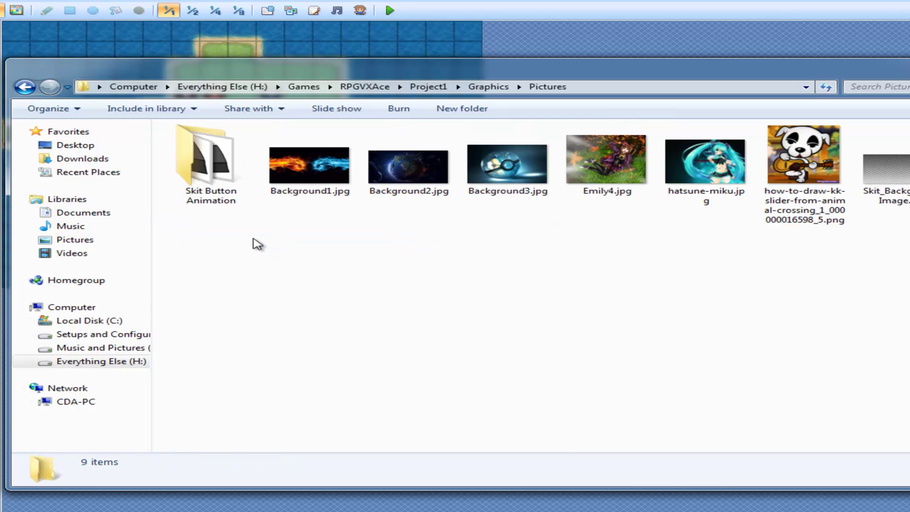
left_click(26, 88)
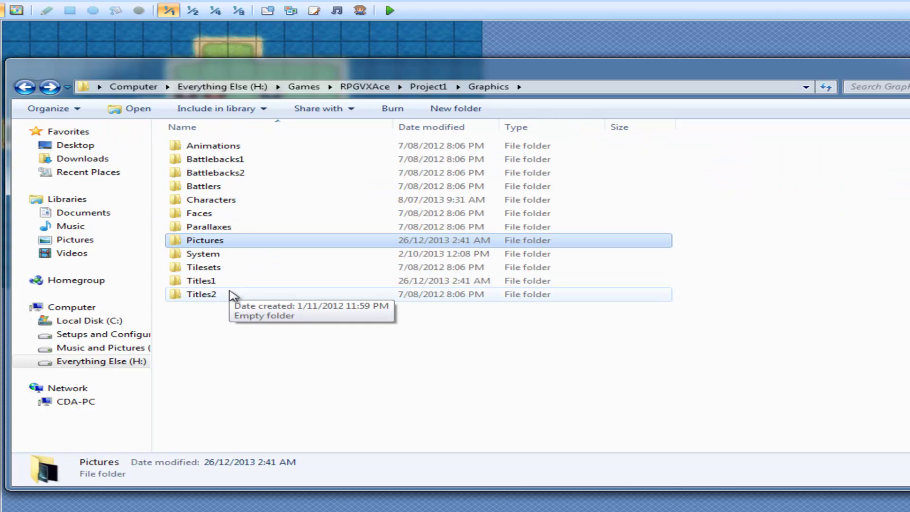
double_click(232, 295)
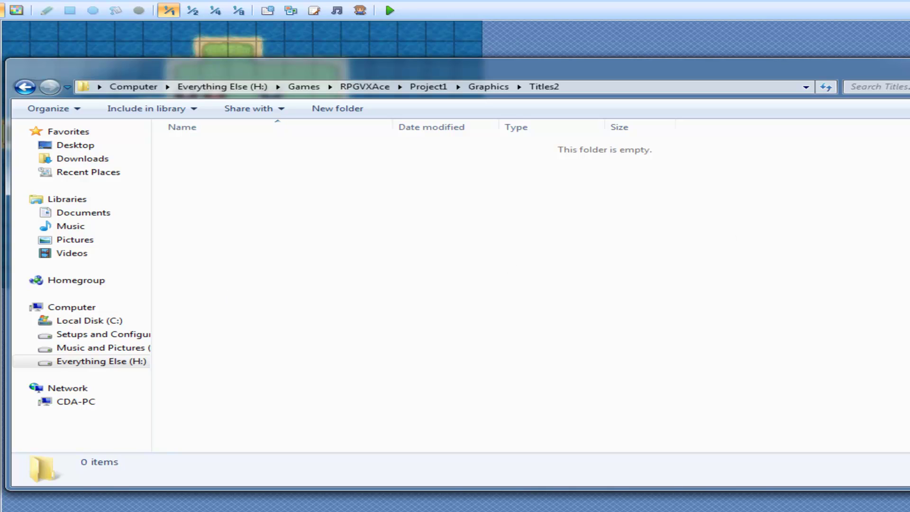
key("alt+F4")
left_click(314, 11)
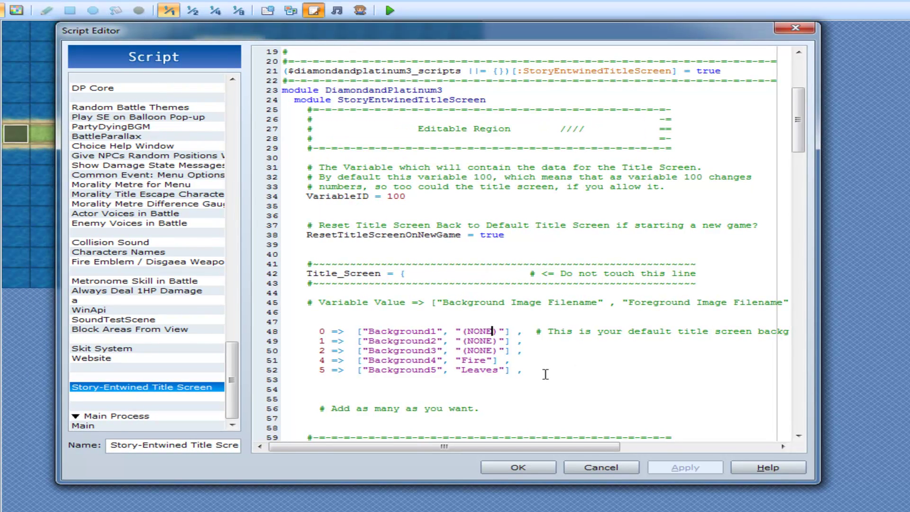
- Add a 9 => ["Background1", "(NONE)"] entry, then delete the entries for values 4, 5 and 9
left_click(529, 373)
key("Return")
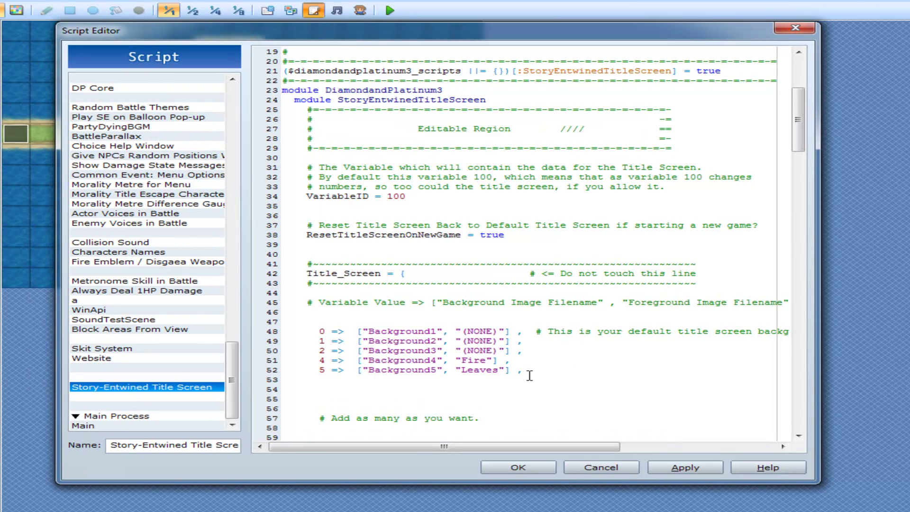
type("9 =>  [\"Background1\"")
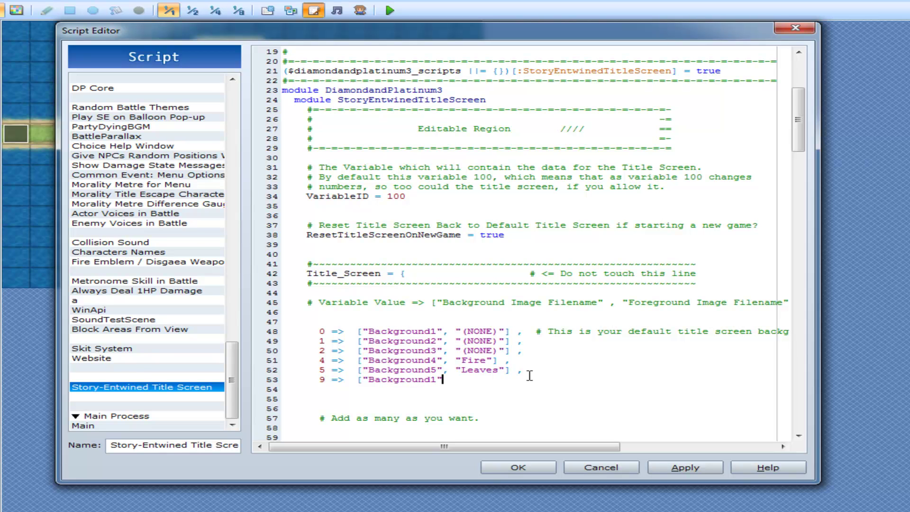
type(", \"(NONE)\"],")
key("Return")
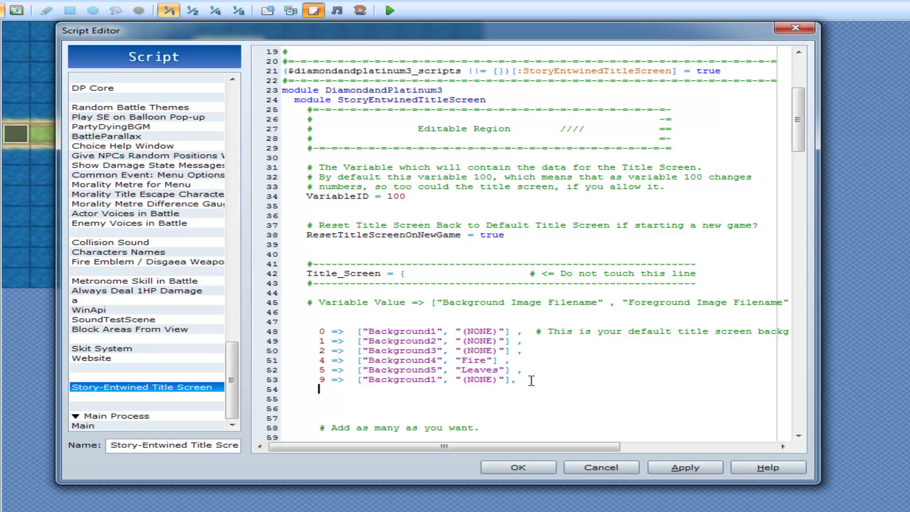
left_click_drag(534, 379, 530, 351)
key("BackSpace")
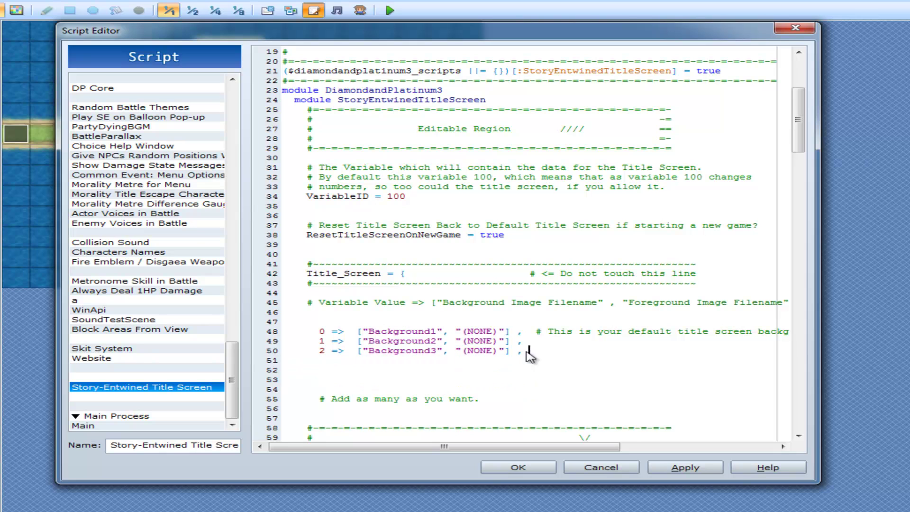